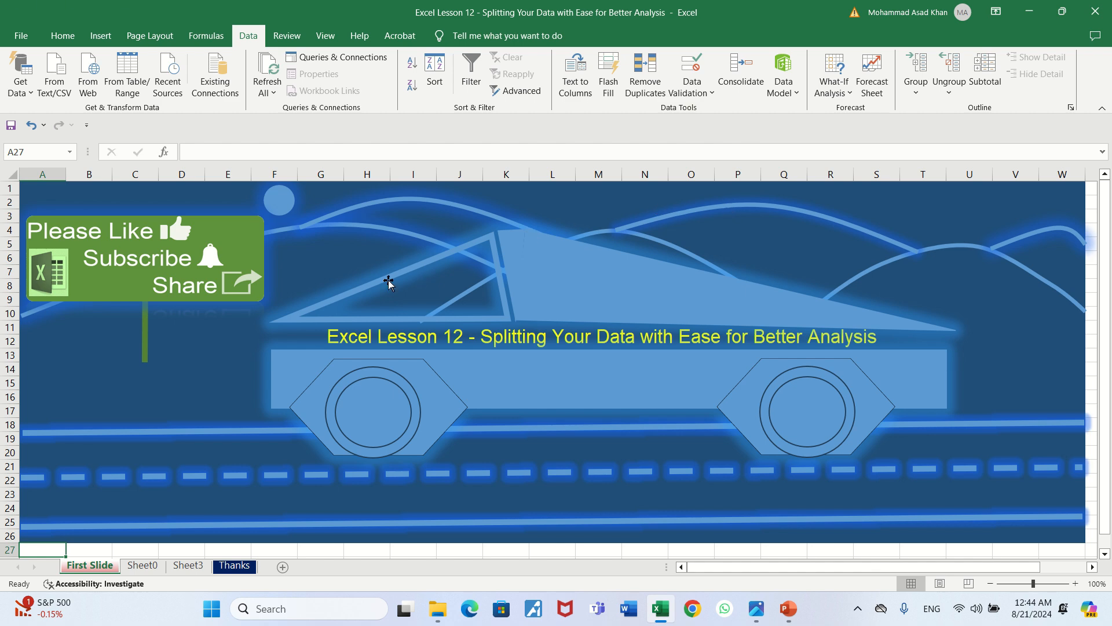
Open Sheet0 and review the purchase table's rows by year, from 2021 through 2024
left_click(143, 566)
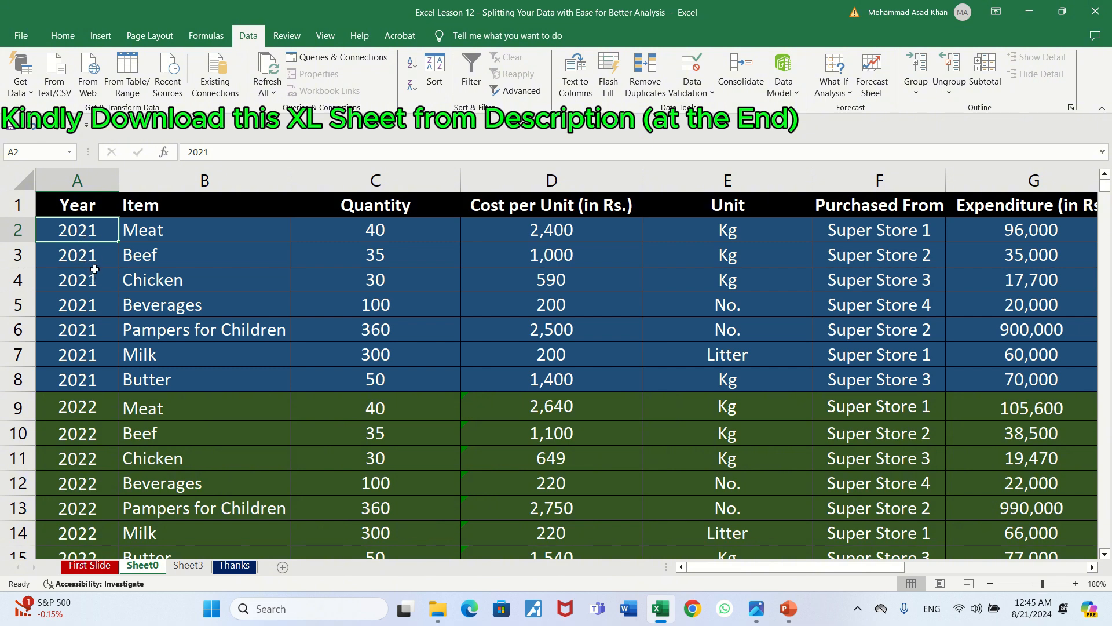
left_click(101, 410)
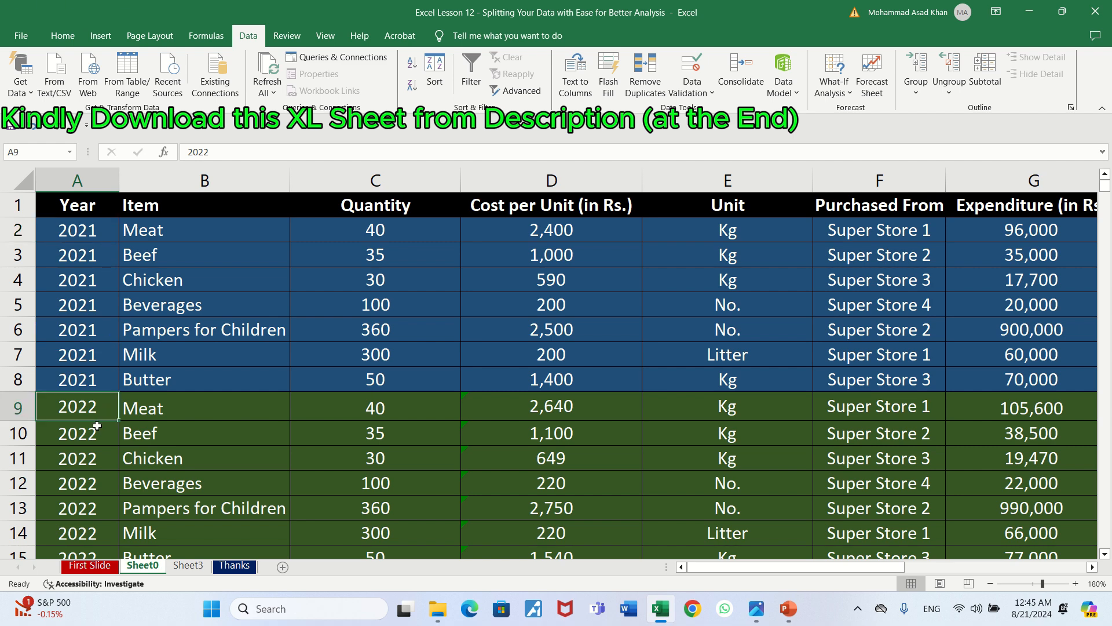
key("Down")
key("Down")
key("Down")
key("Down")
key("Down")
key("Down")
key("Down")
key("Down")
key("Down")
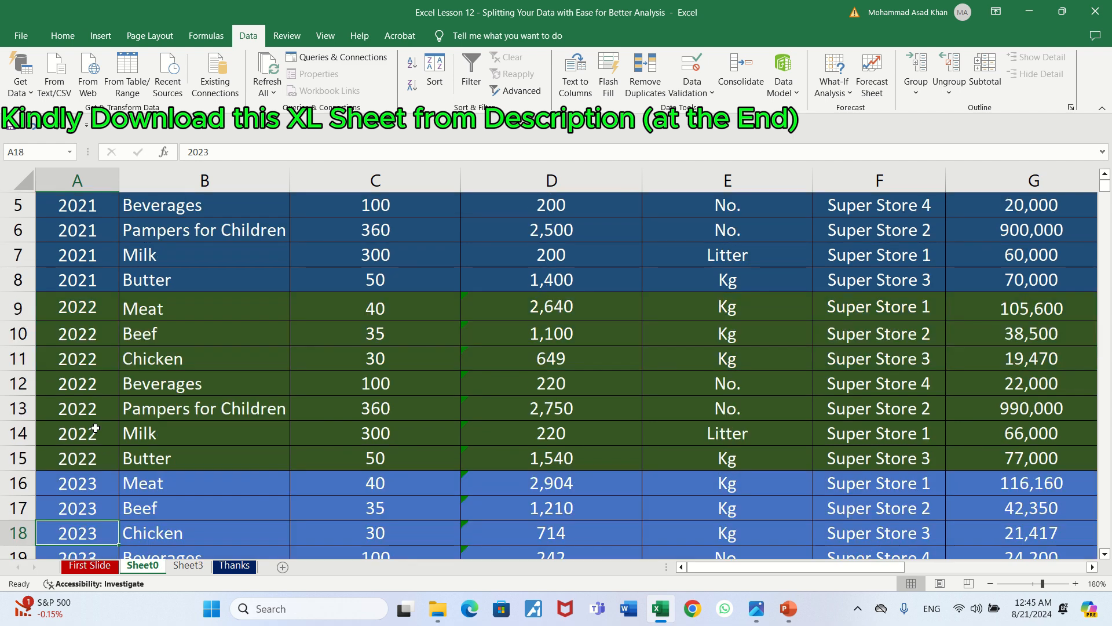
key("Down")
key("Down")
key("Down")
key("Down")
key("Down")
key("Down")
key("Down")
key("Down")
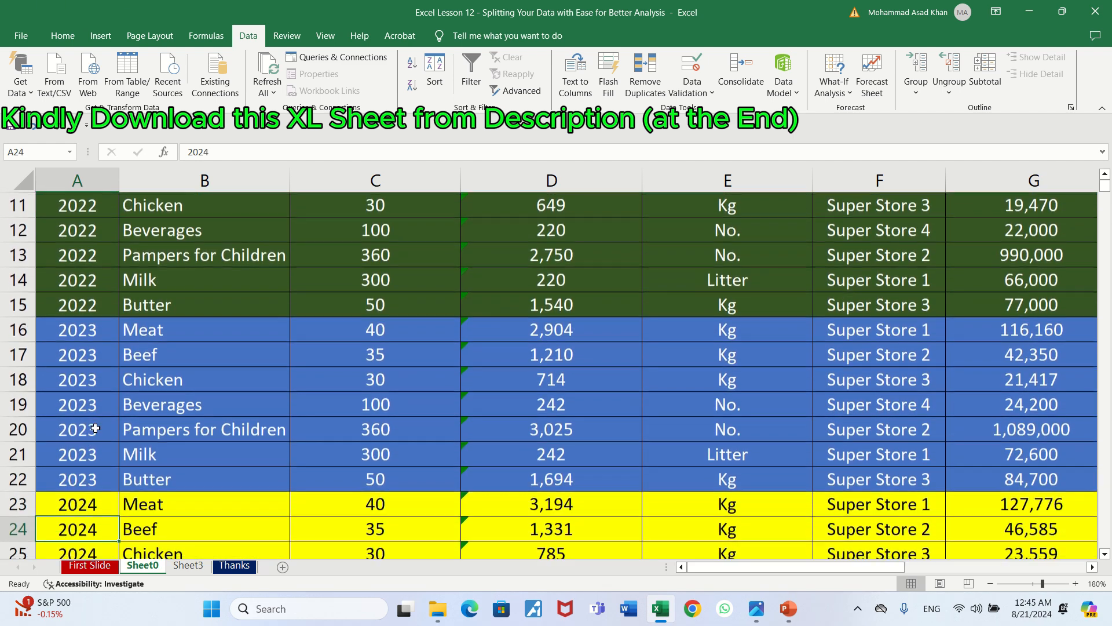
key("Up")
key("Up")
key("Up")
key("Up")
key("Up")
key("Up")
key("Up")
key("Up")
key("Up")
key("Up")
key("Up")
key("Up")
key("Up")
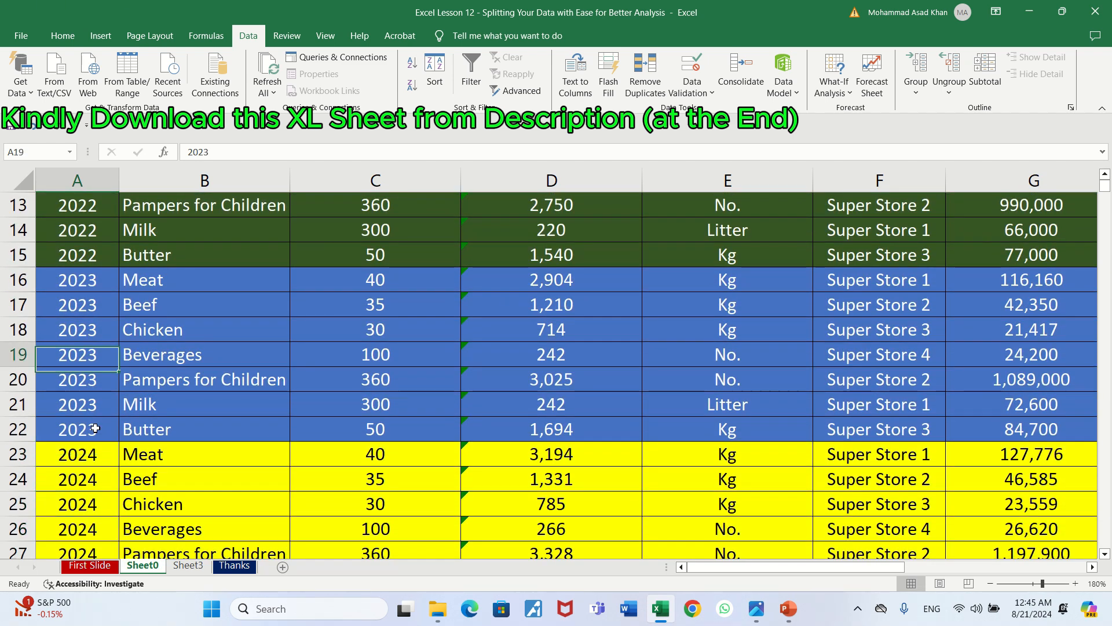
key("Up")
key("Up")
key("Up")
key("Up")
key("Up")
key("Up")
key("Up")
key("Up")
key("Up")
key("Up")
key("Up")
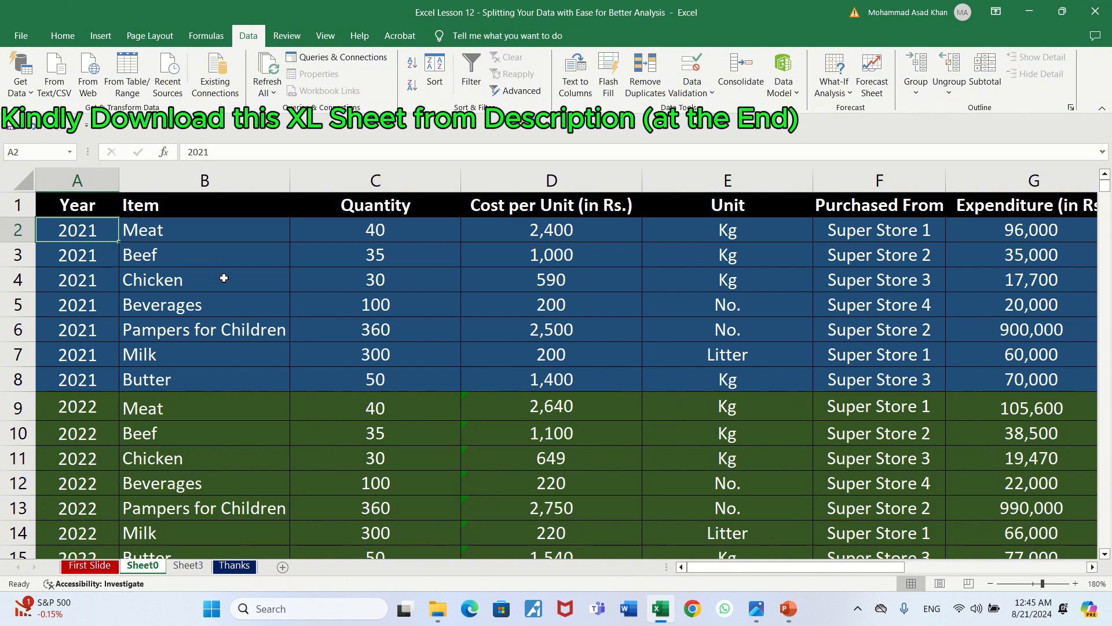
Enter 21 in cells I2, I3 and I4 beside the 2021 rows and 22 in cell I10
key("Right")
key("Right")
key("Right")
key("Right")
key("Right")
key("Right")
key("Right")
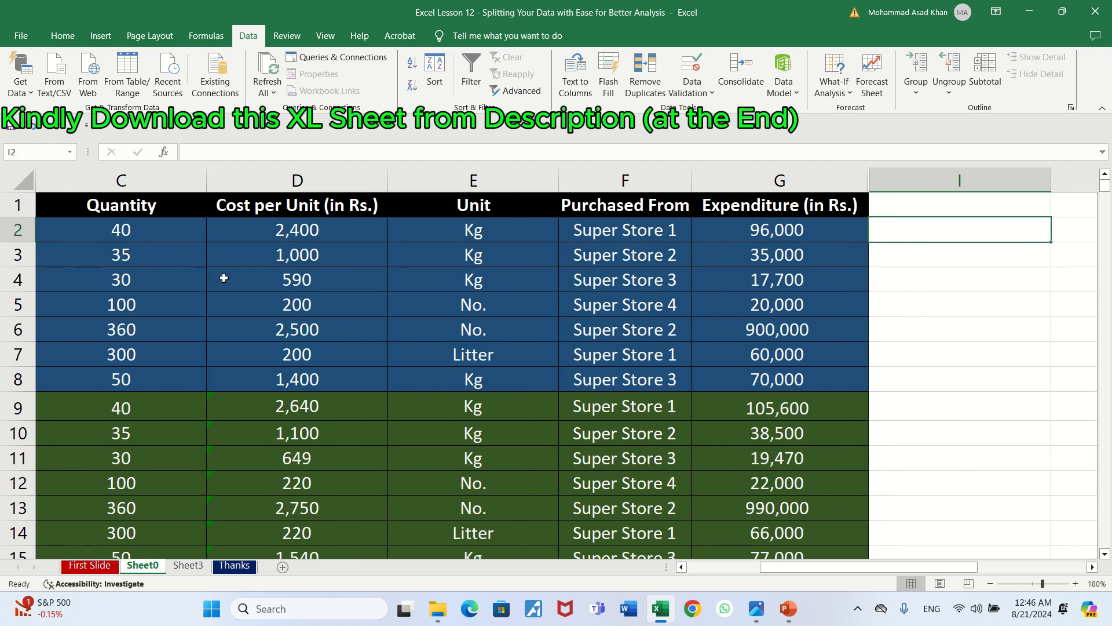
type("21")
key("Return")
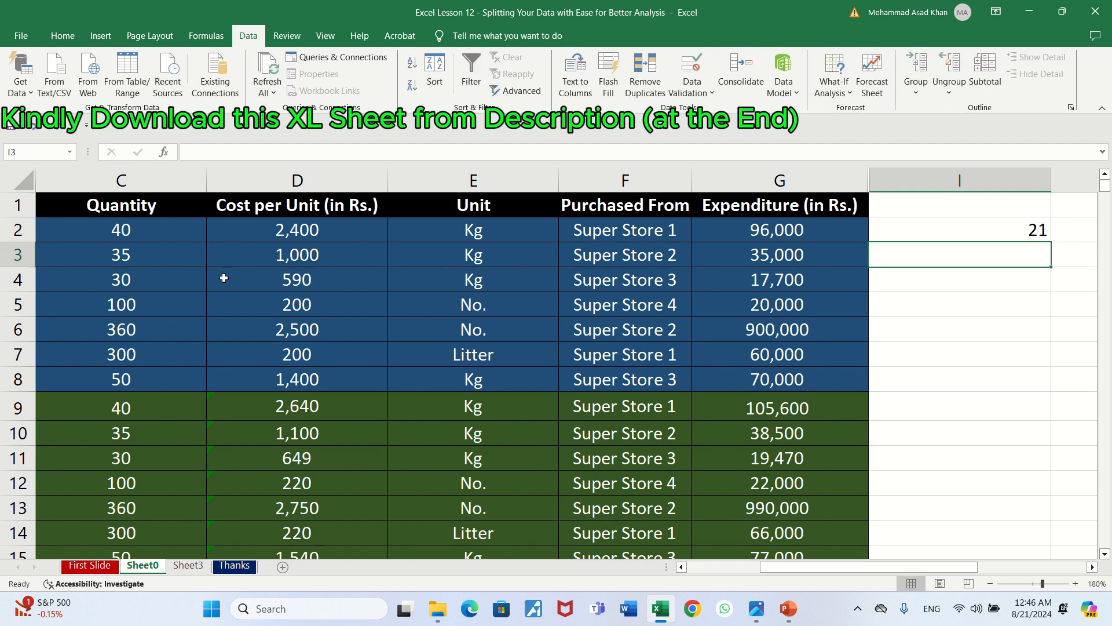
type("21")
key("Return")
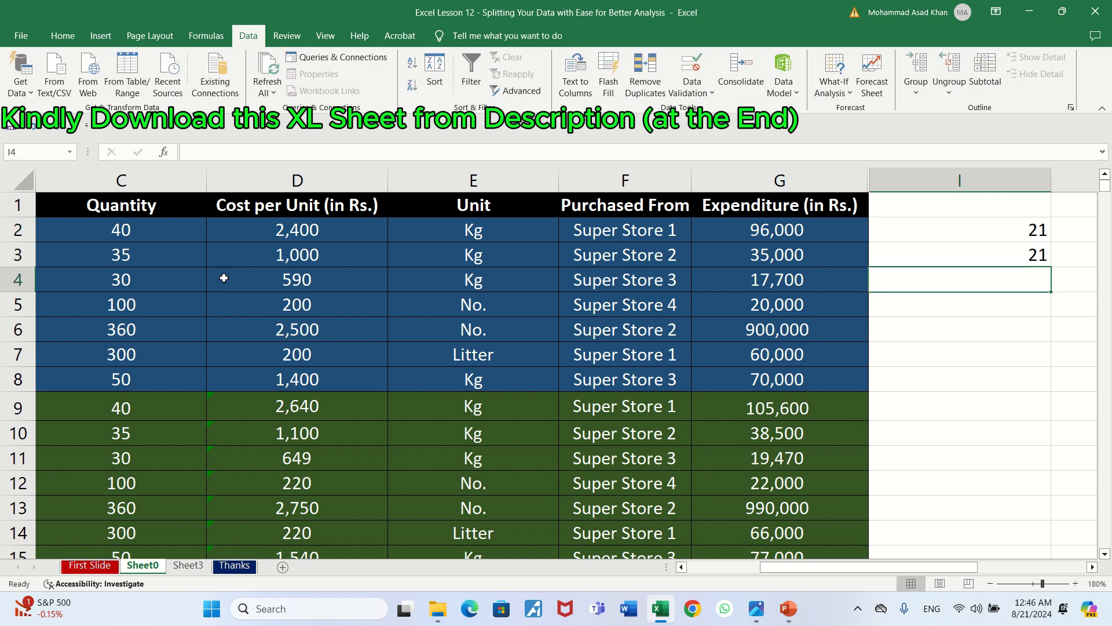
type("21")
key("Return")
key("Down")
key("Down")
key("Down")
key("Down")
key("Down")
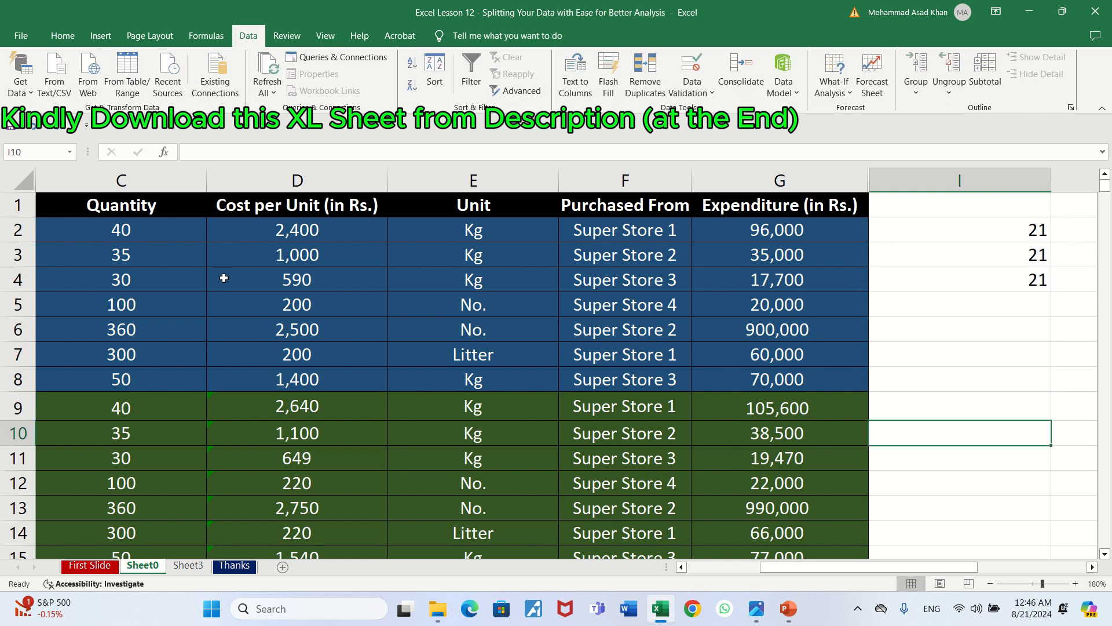
type("22")
key("Return")
Review the remaining rows of the table through the last 2024 entry and return to cell A1
key("Down")
key("Down")
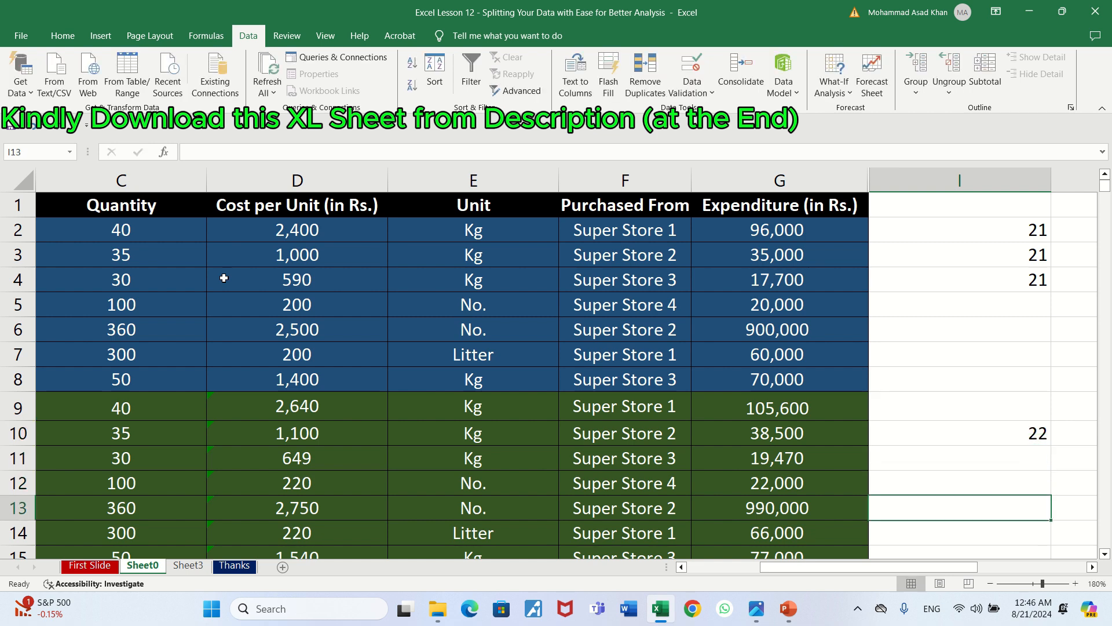
key("Down")
key("Down")
key("Down")
key("Down")
key("Down")
key("Down")
key("Down")
key("Down")
key("Down")
key("Down")
key("Down")
key("Down")
key("Down")
key("Down")
key("Down")
key("Down")
key("Down")
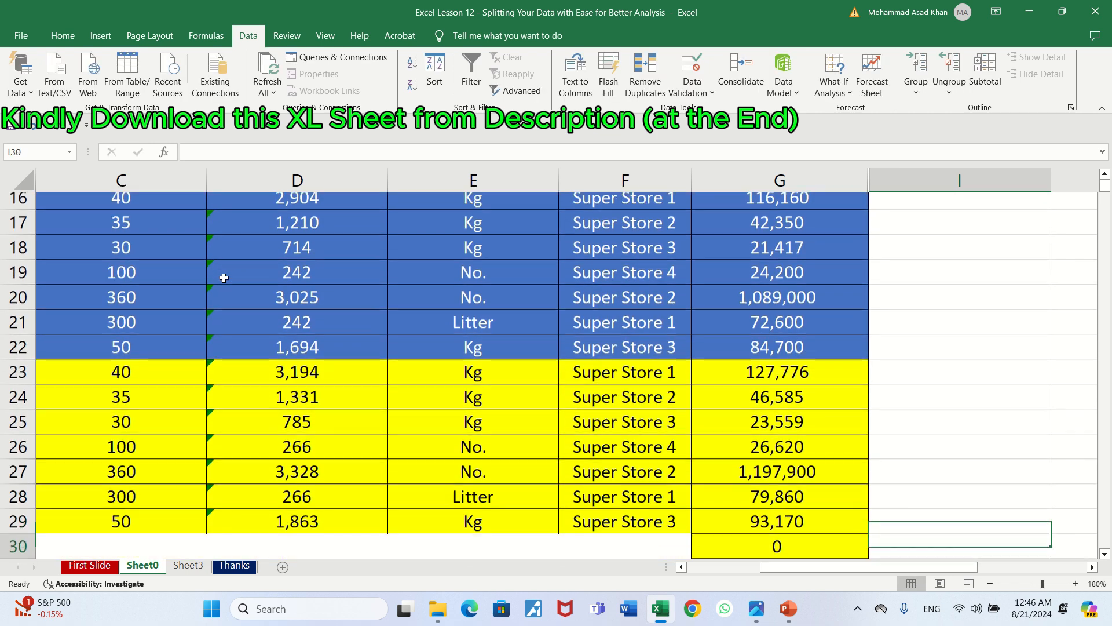
key("Down")
key("Down")
key("Down")
key("Down")
key("Up")
key("Up")
key("Up")
key("Up")
key("Up")
key("Up")
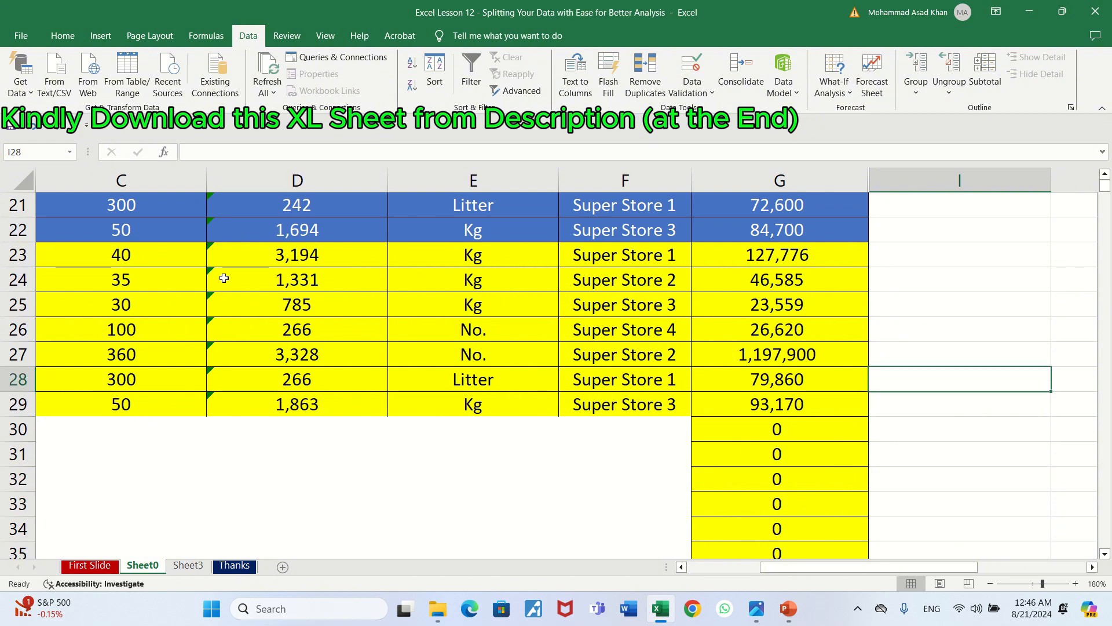
key("Left")
key("Left")
key("Left")
key("Left")
key("Left")
key("Left")
key("Left")
key("Down")
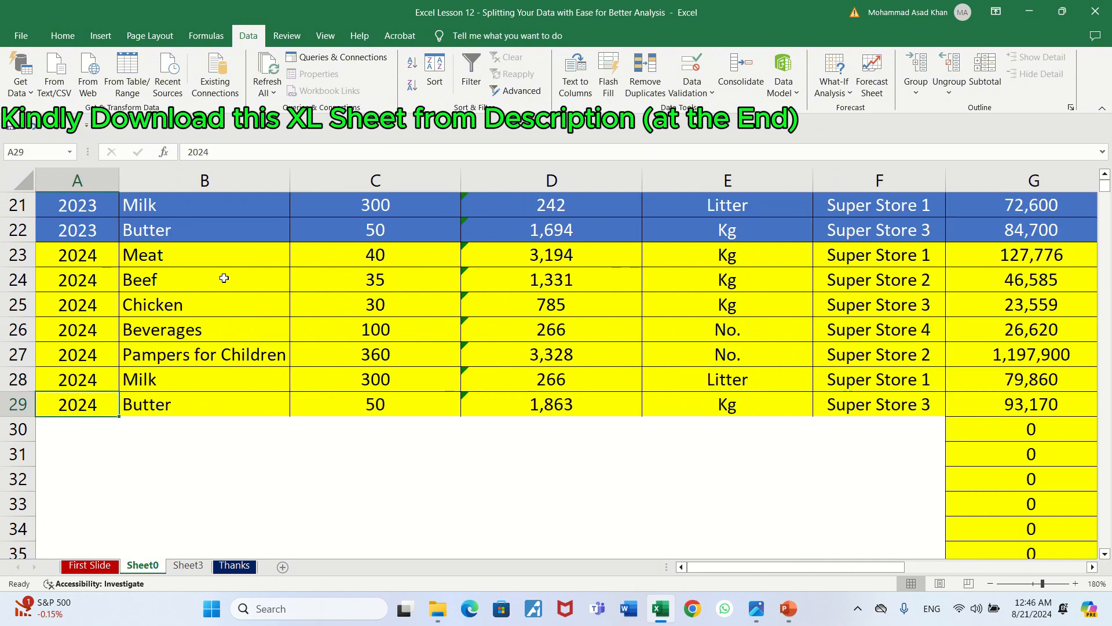
key("Up")
key("Up")
key("Up")
key("Up")
key("Up")
key("Up")
key("Up")
key("Up")
key("ctrl+Home")
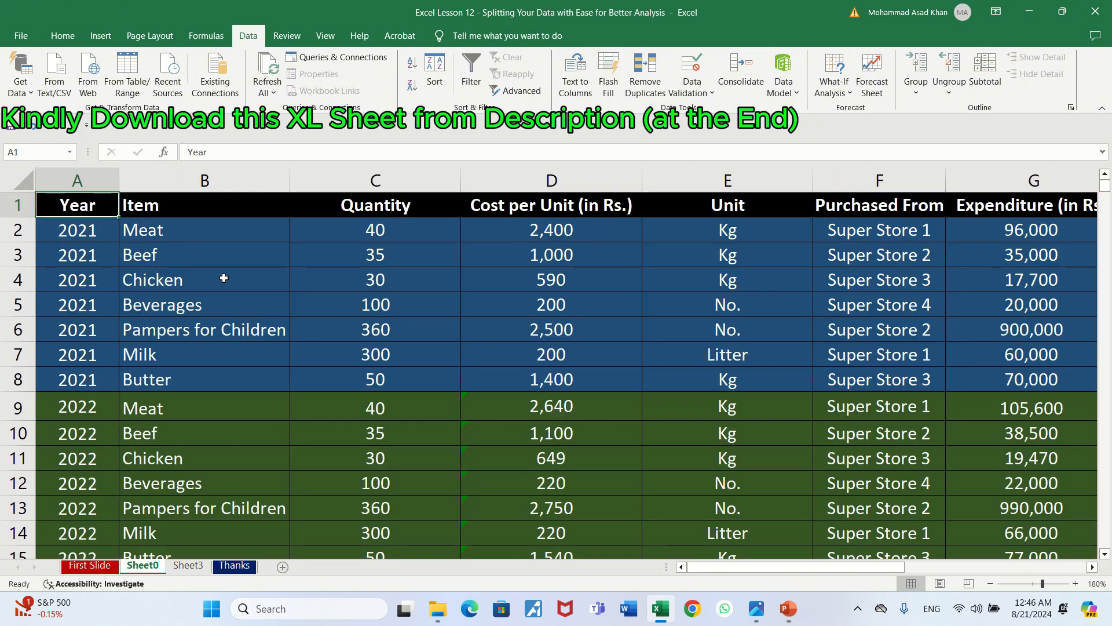
Examine the end of the Year column's data and the very last rows of the worksheet, and return to the header row
key("Down")
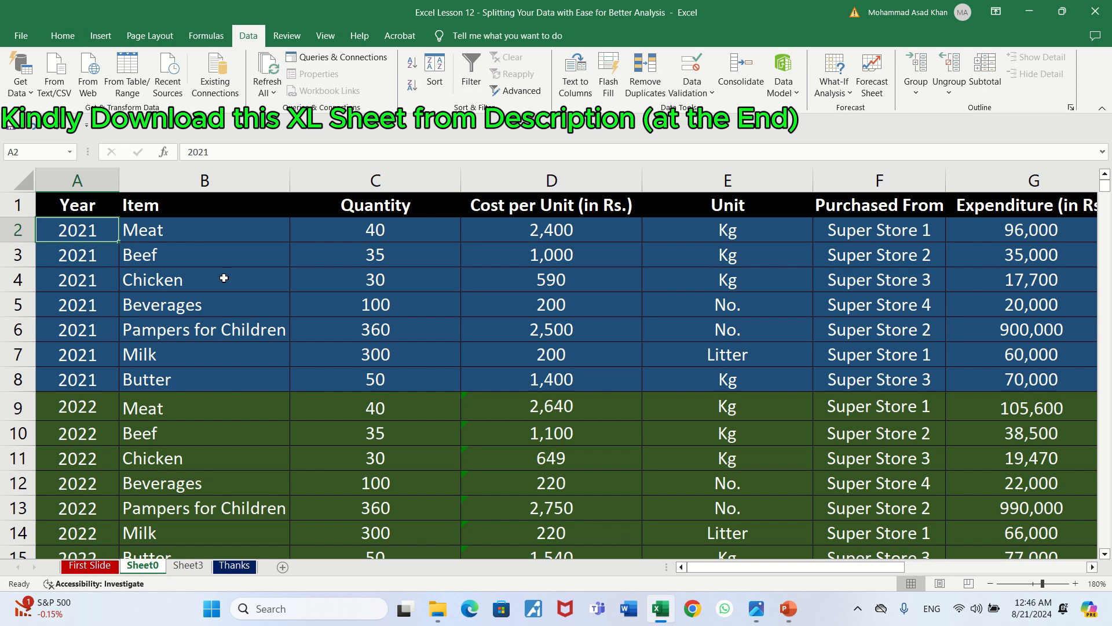
key("ctrl+Down")
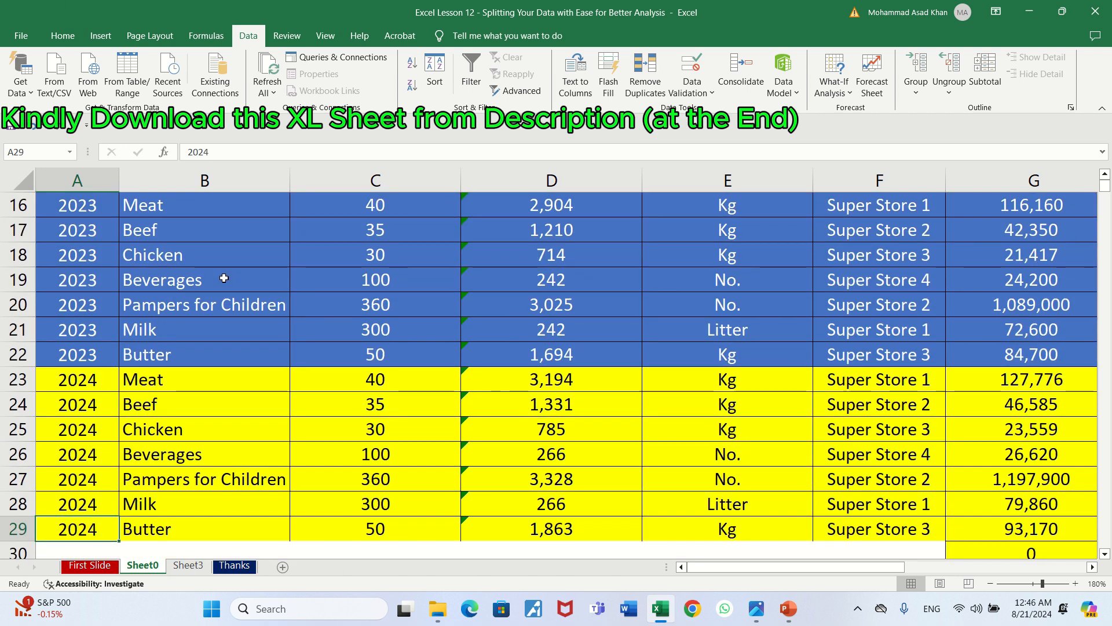
key("ctrl+Down")
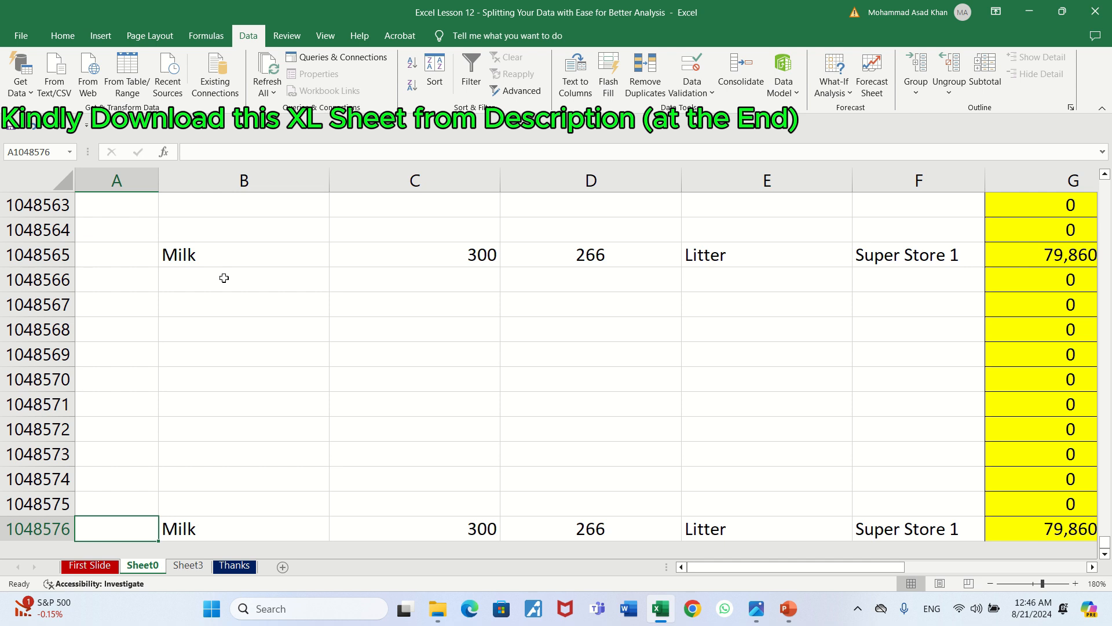
key("Up")
key("Up")
key("Up")
key("Up")
key("Up")
key("Up")
key("Up")
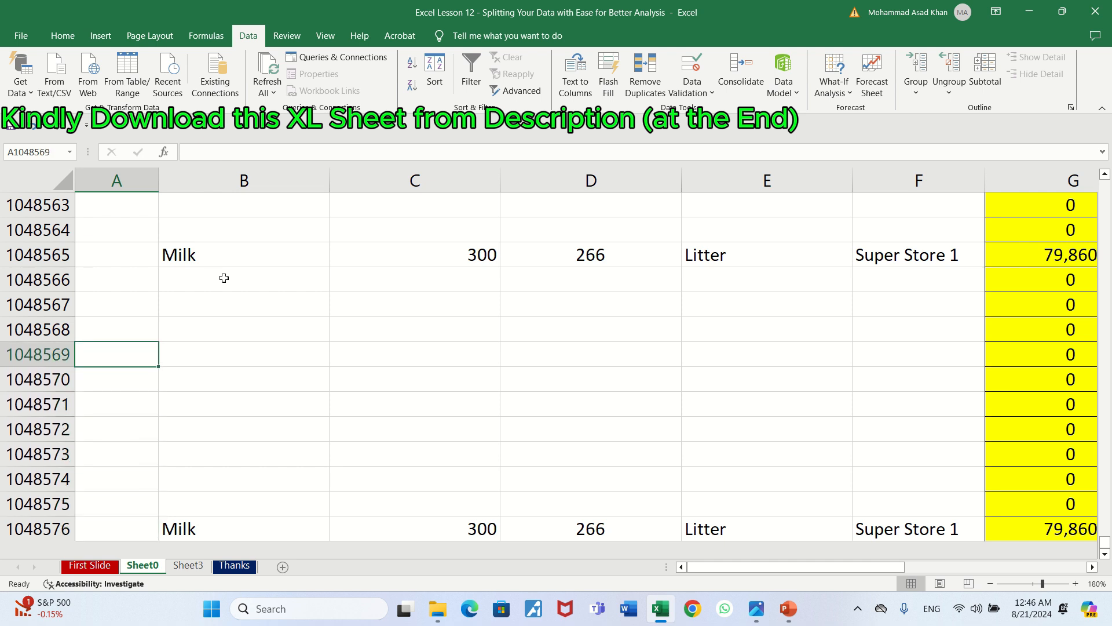
key("Up")
key("Up")
key("Up")
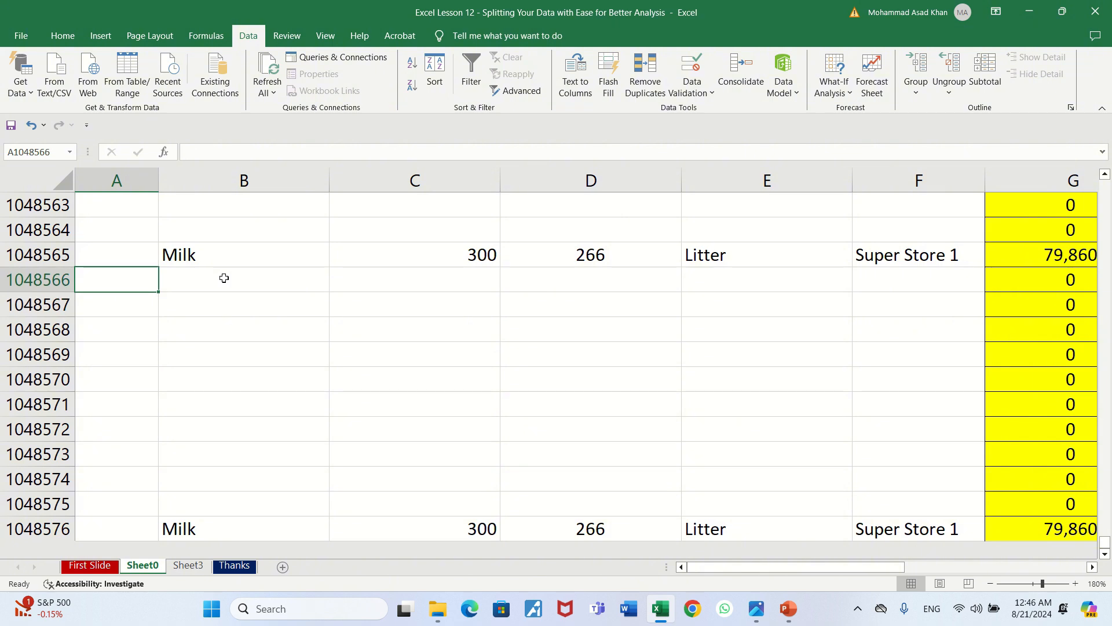
key("Down")
key("Down")
key("Down")
key("Down")
key("Down")
key("Down")
key("Down")
key("Down")
key("Down")
key("Down")
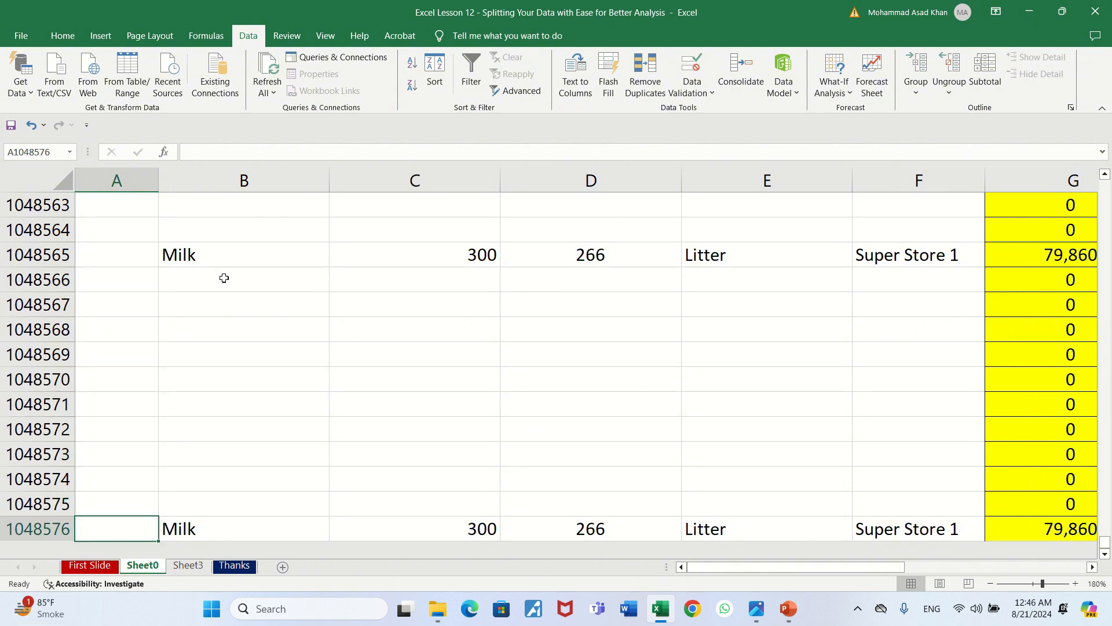
key("ctrl+Up")
key("ctrl+Up")
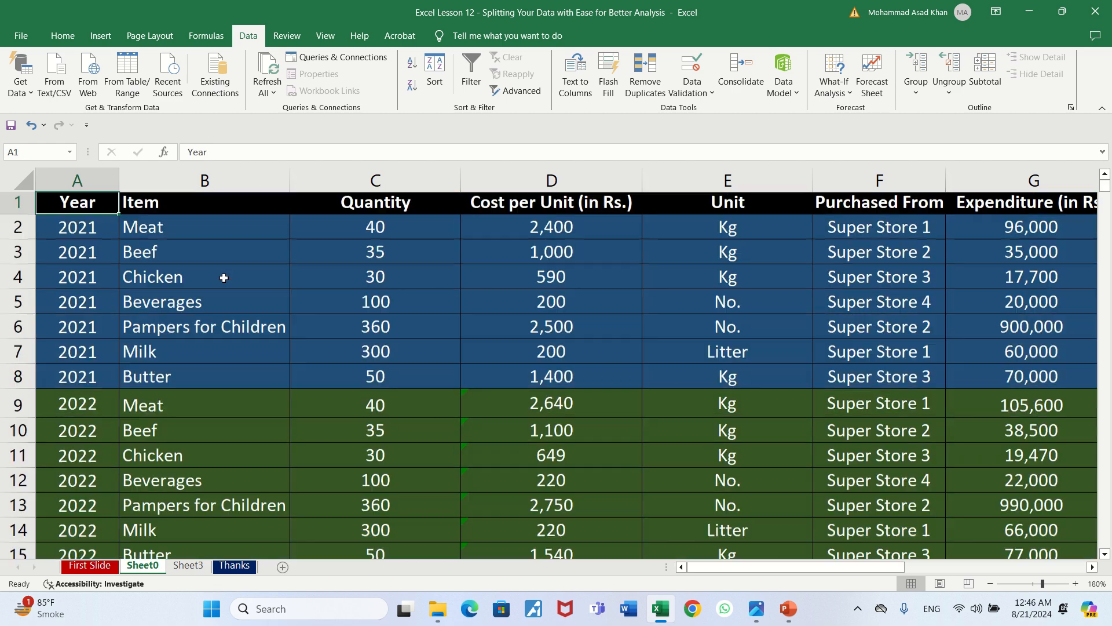
Clear the trial entries from cells I2 to I10
key("Down")
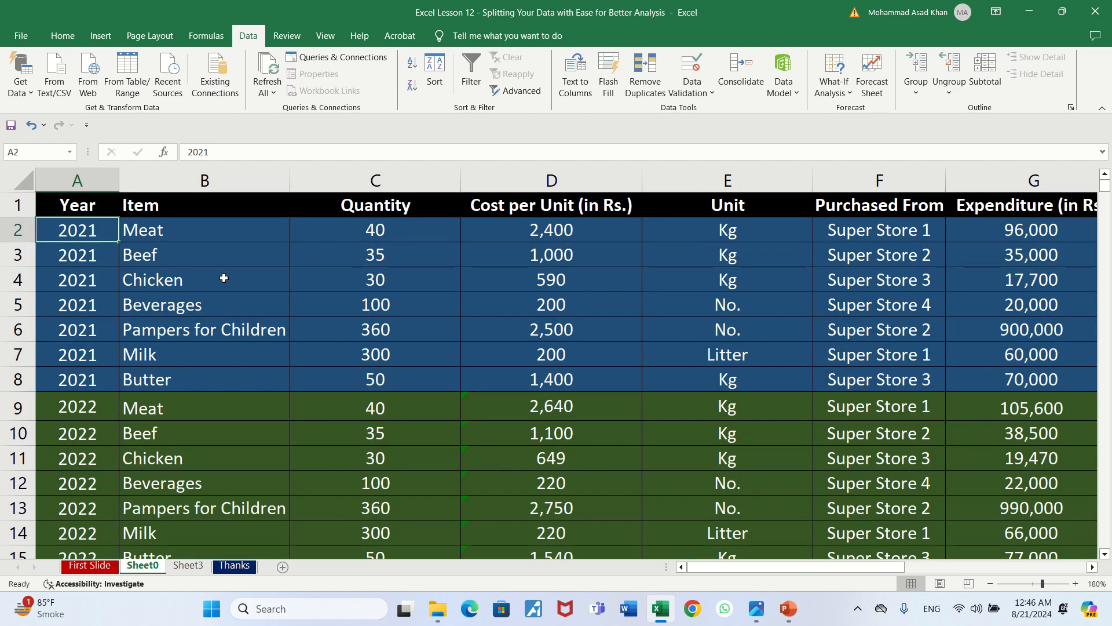
key("Right")
key("Right")
key("Right")
key("Right")
key("Right")
key("Right")
key("Right")
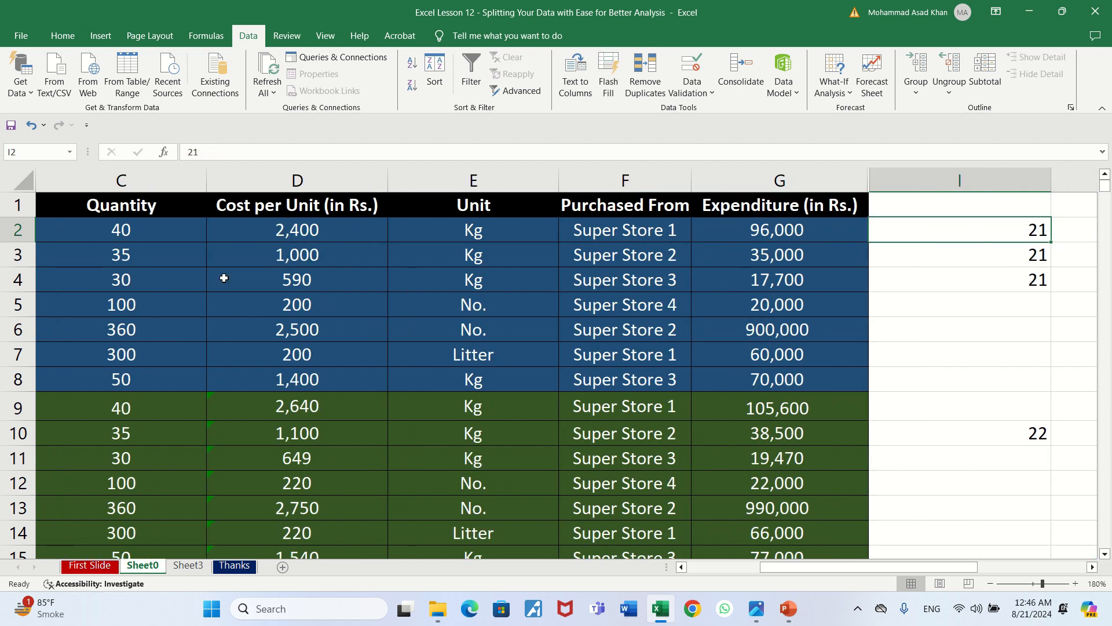
key("shift+Down")
key("shift+Down")
key("shift+Down")
key("shift+Down")
key("shift+Down")
key("shift+Down")
key("shift+Down")
key("shift+Down")
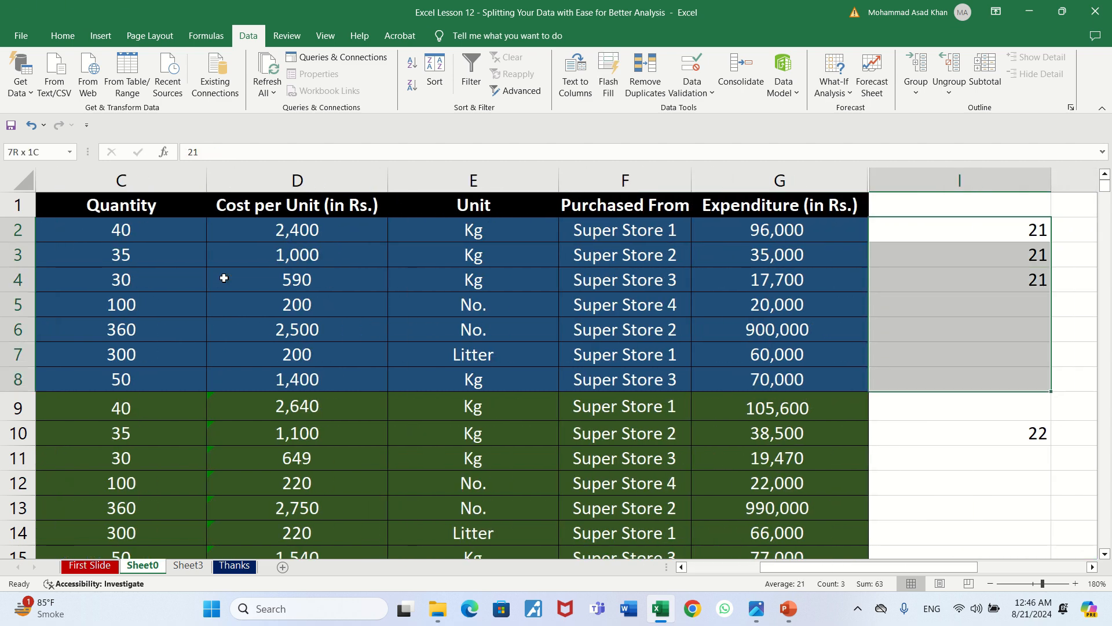
key("Delete")
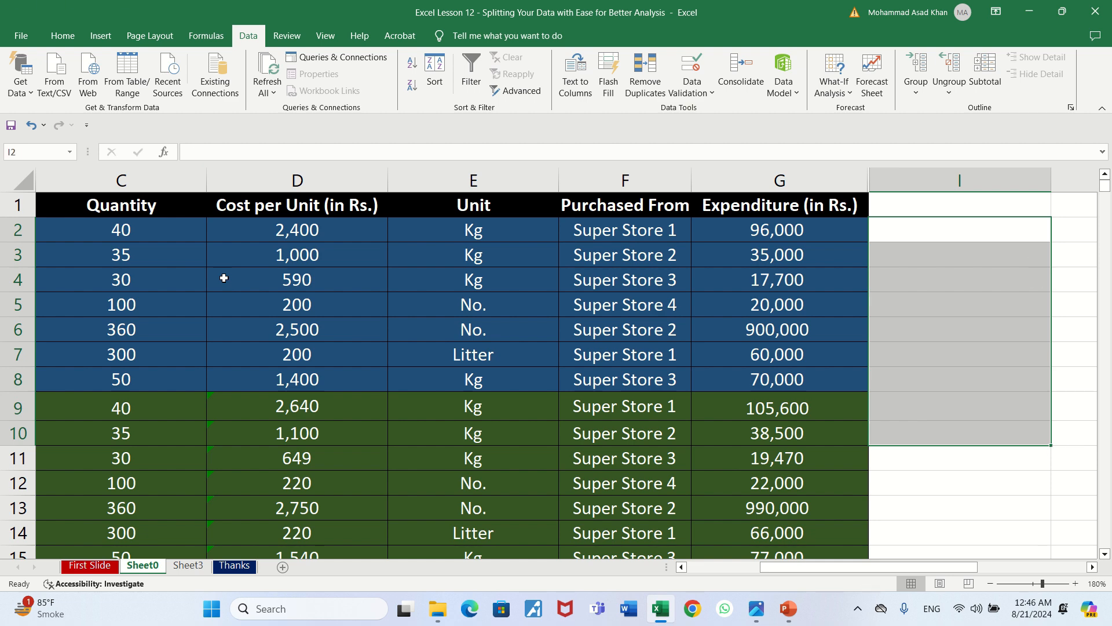
Look at the first page of the Text to Columns wizard for expenditure cell G2 and cancel it
key("Left")
scroll(224, 278, "right", 2)
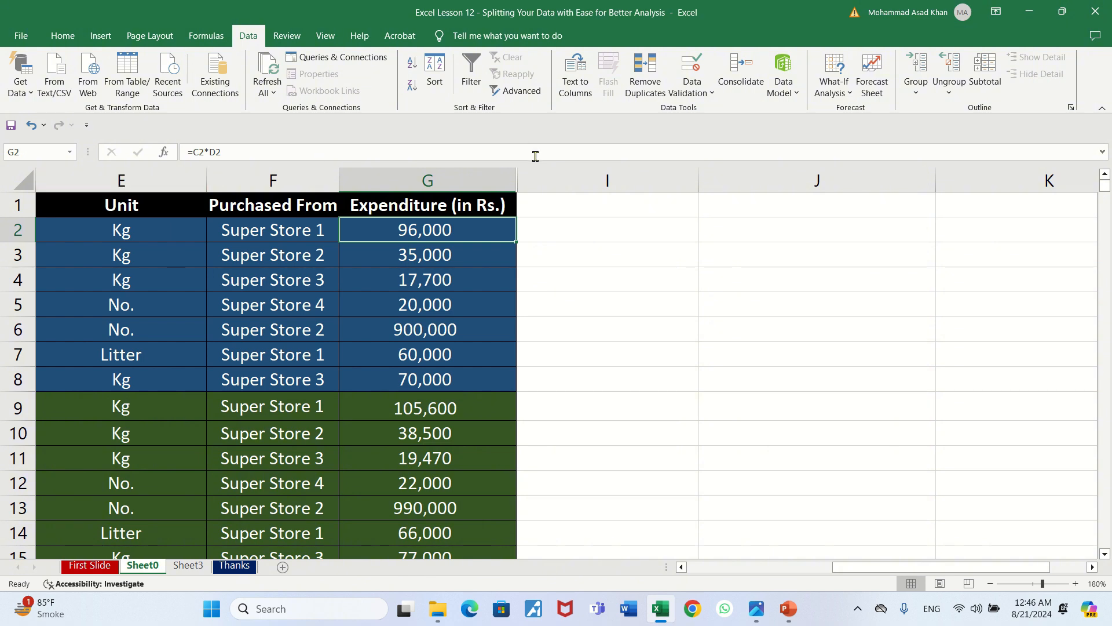
left_click(577, 81)
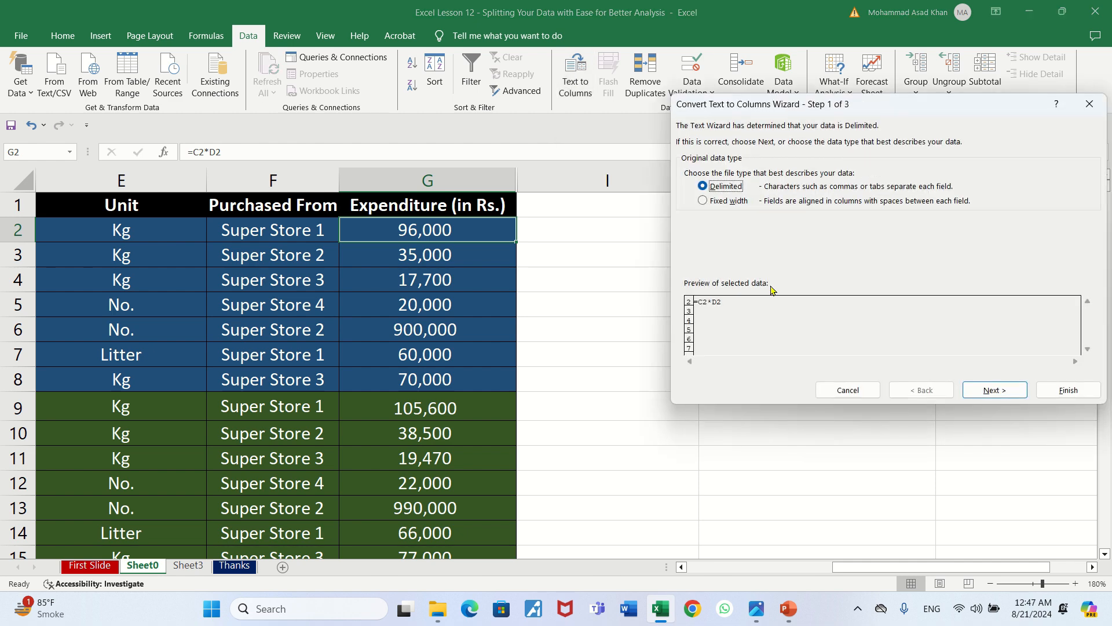
left_click(862, 392)
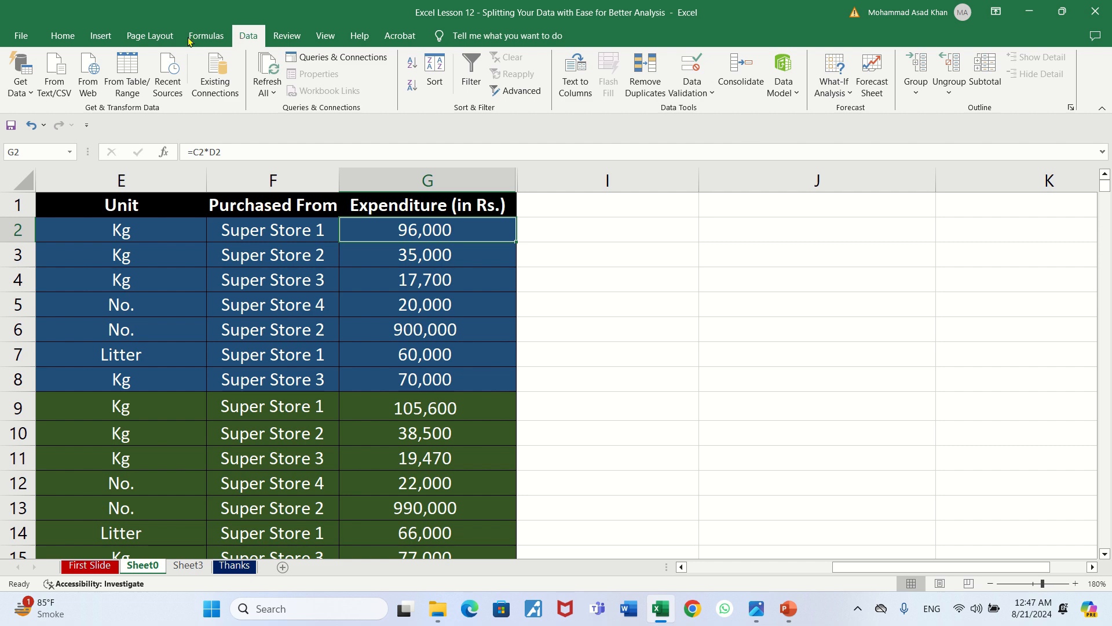
left_click(26, 36)
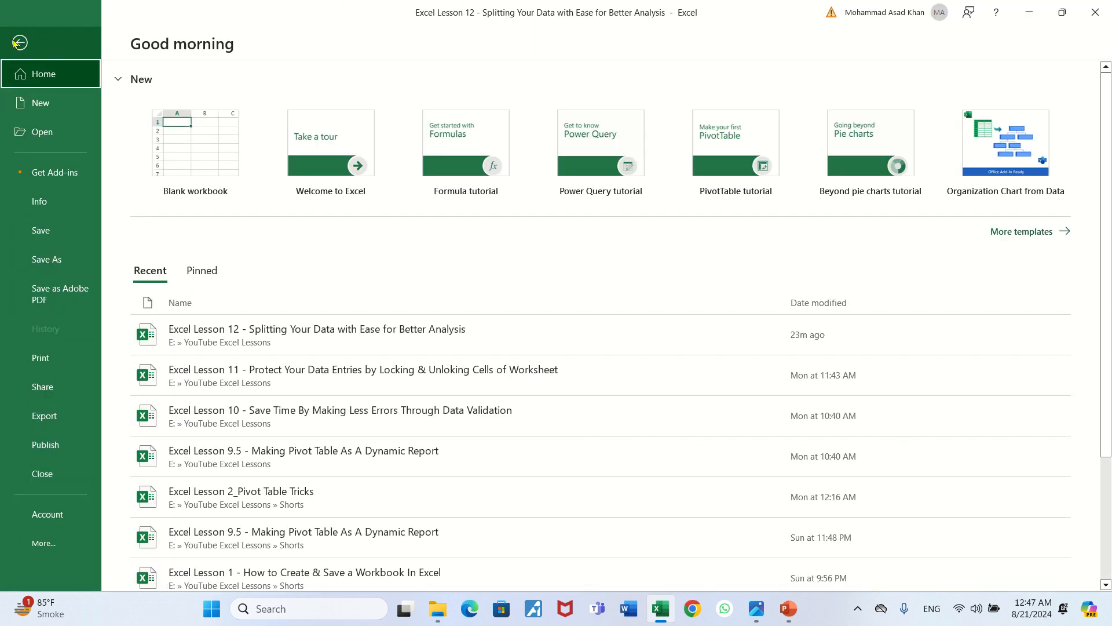
left_click(19, 42)
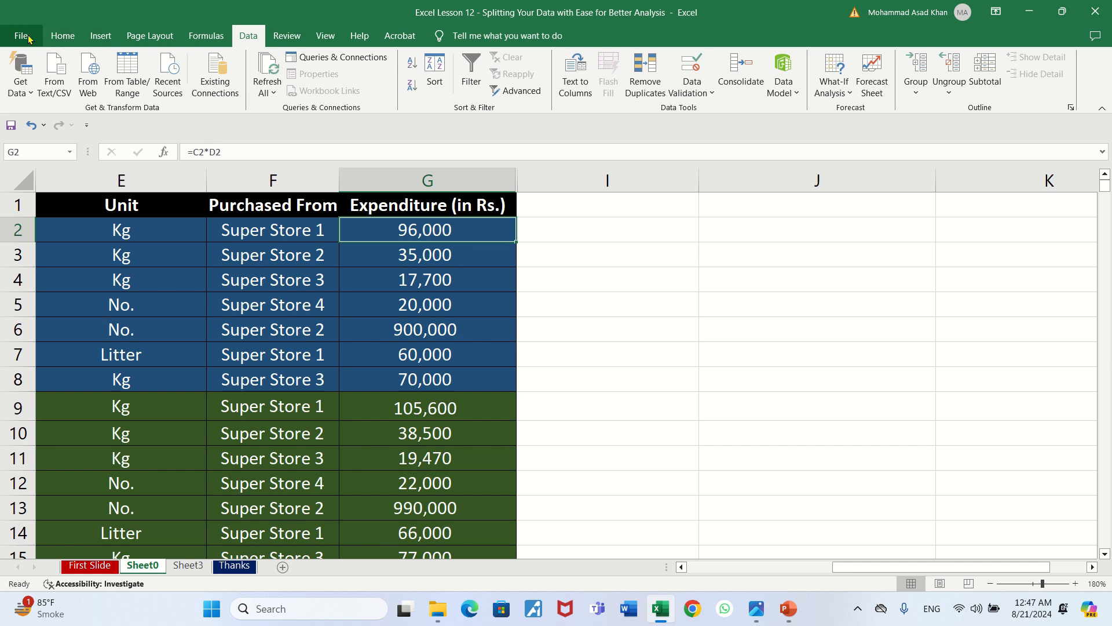
left_click(197, 37)
left_click(163, 37)
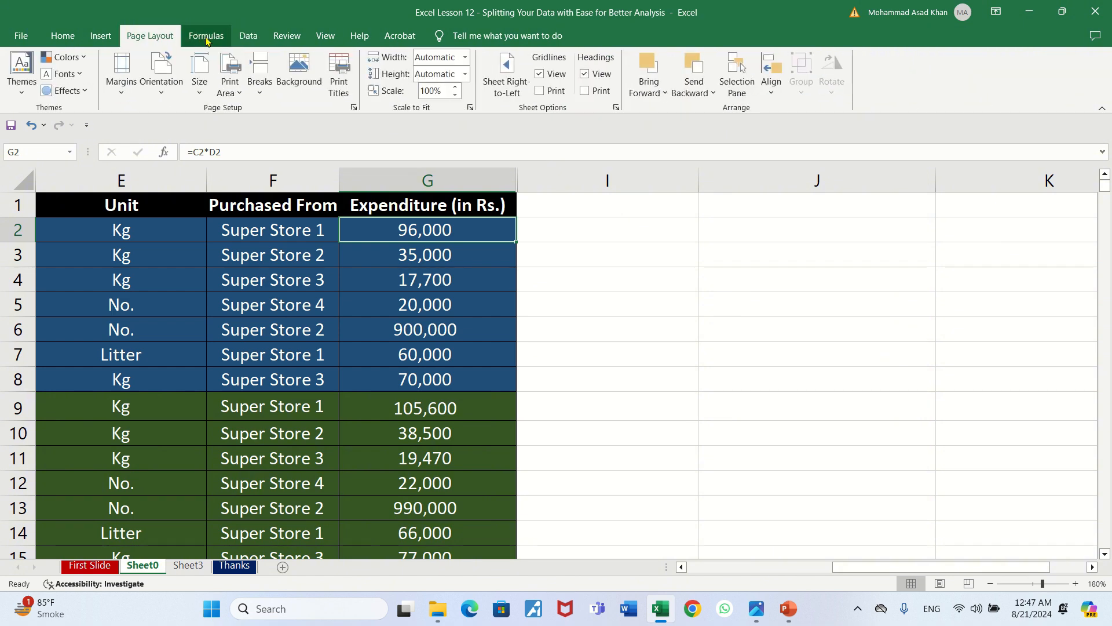
left_click(248, 37)
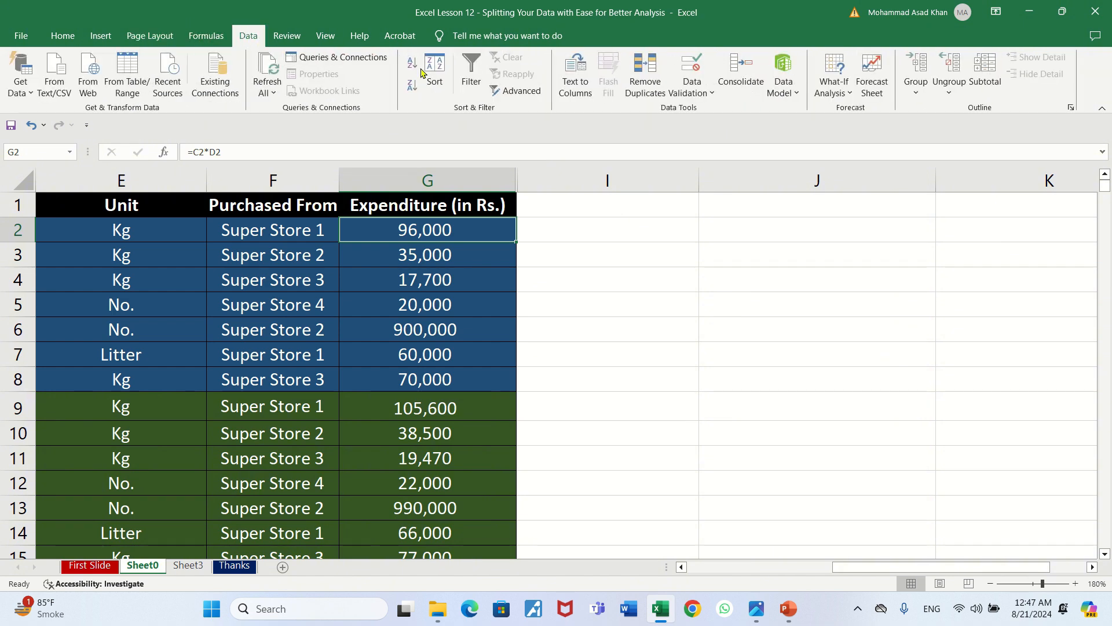
Check the data type choices in the Text to Columns wizard once more, cancel it and go back to the Purchased From column
left_click(575, 80)
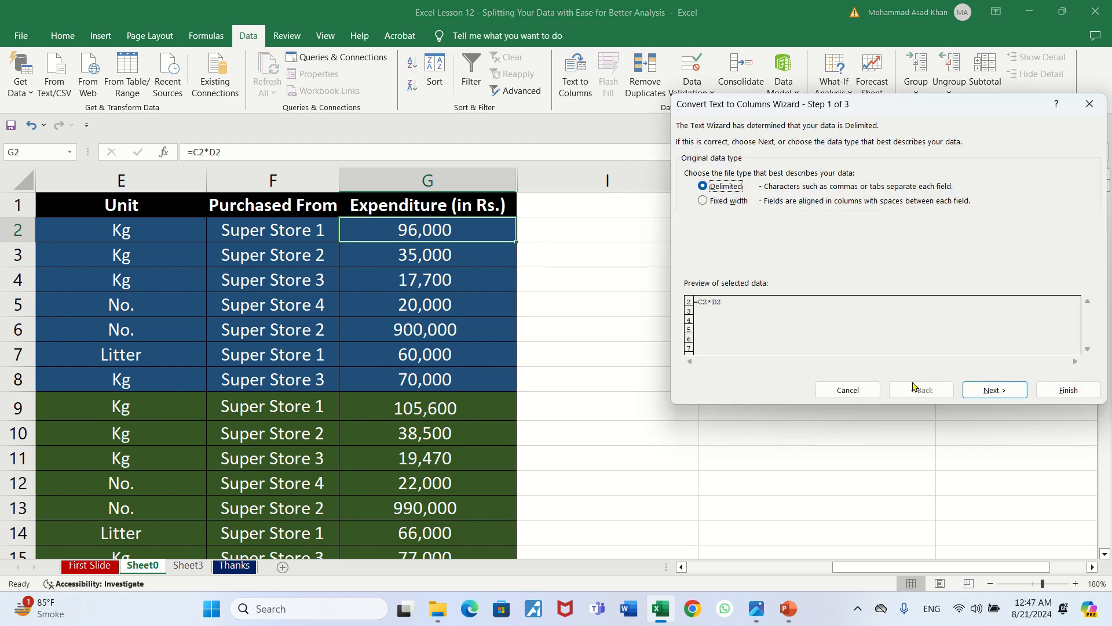
left_click(865, 392)
key("Left")
key("Left")
key("Left")
key("Left")
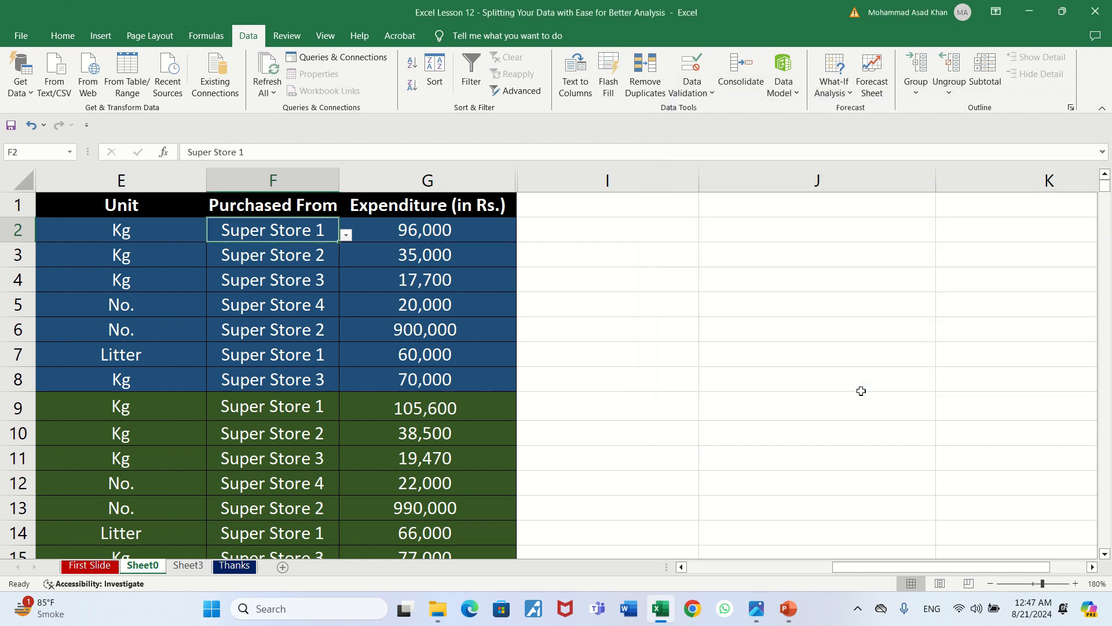
Return to the first column of the table and select the entire Year column A
key("Left")
key("Left")
key("Right")
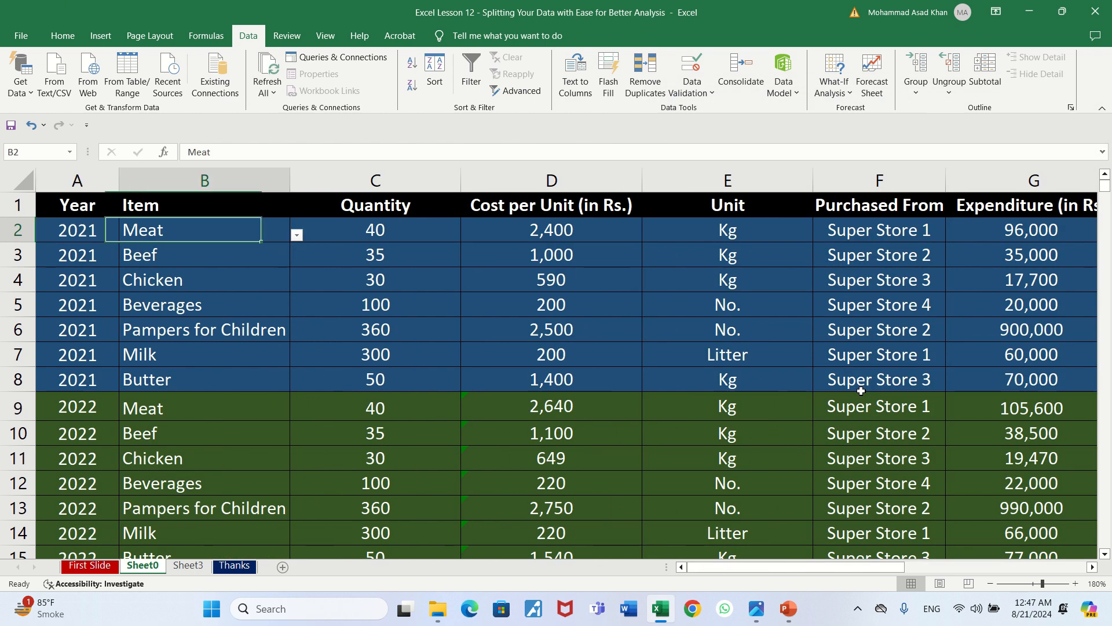
key("Left")
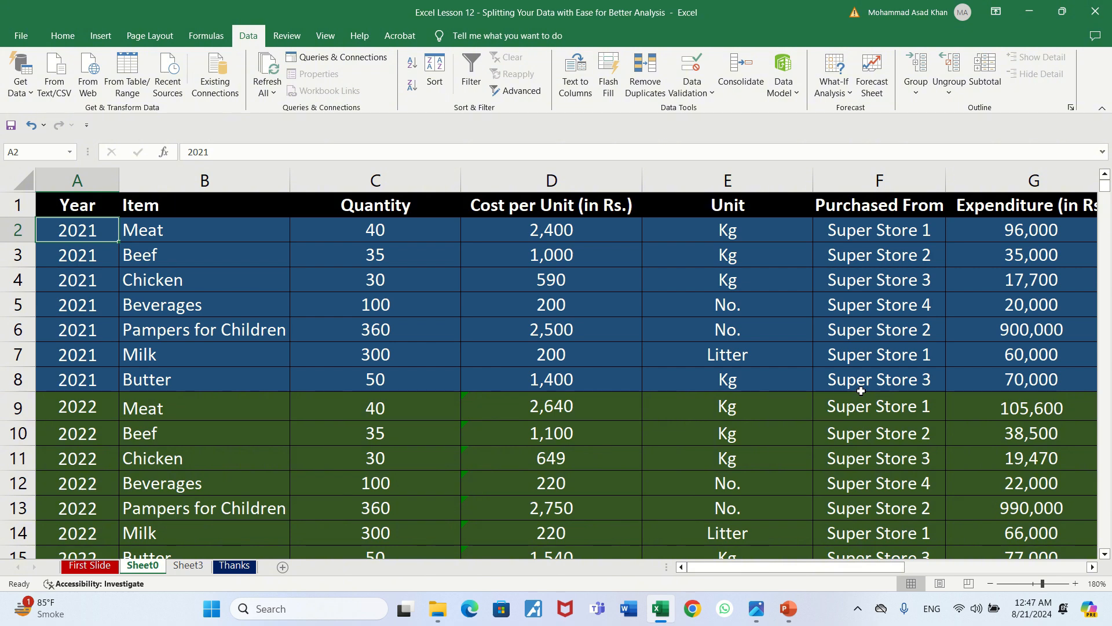
key("Up")
key("Down")
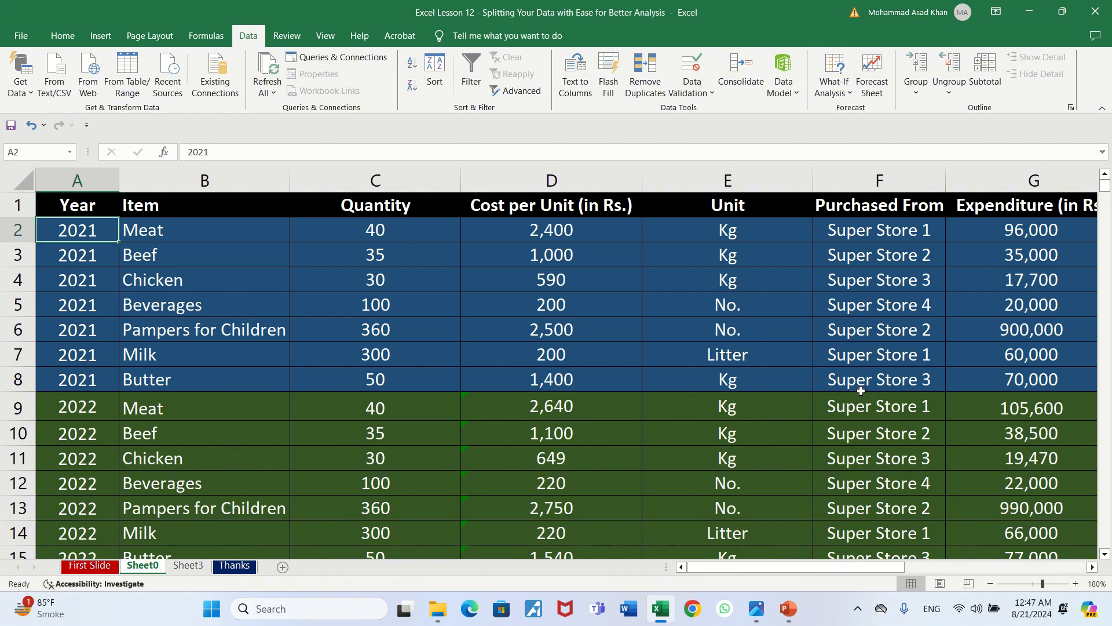
left_click(79, 185)
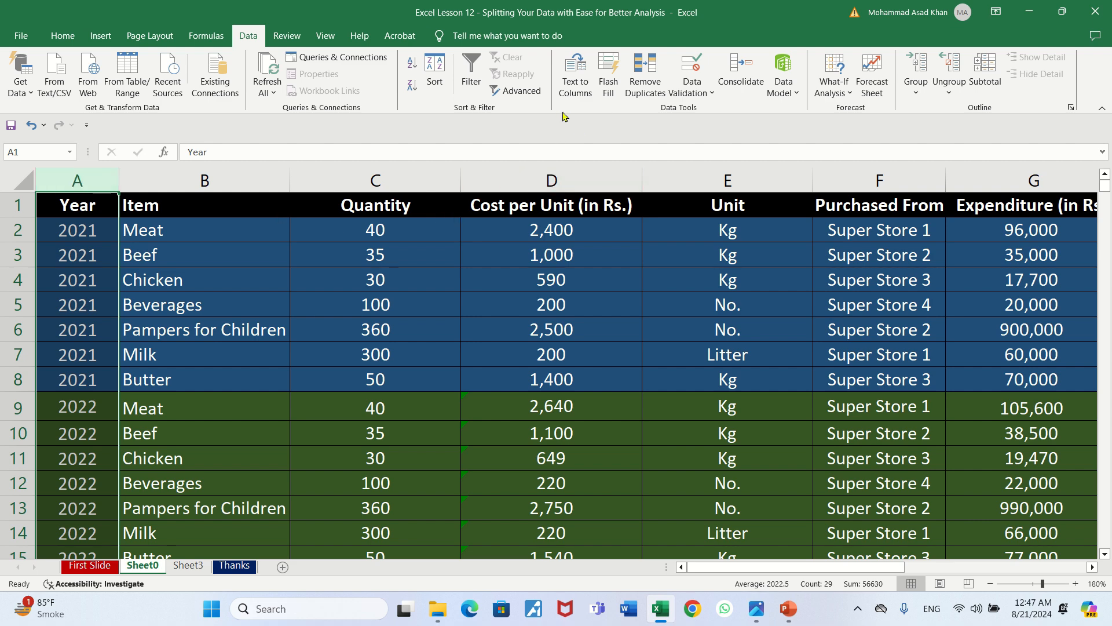
left_click(61, 214)
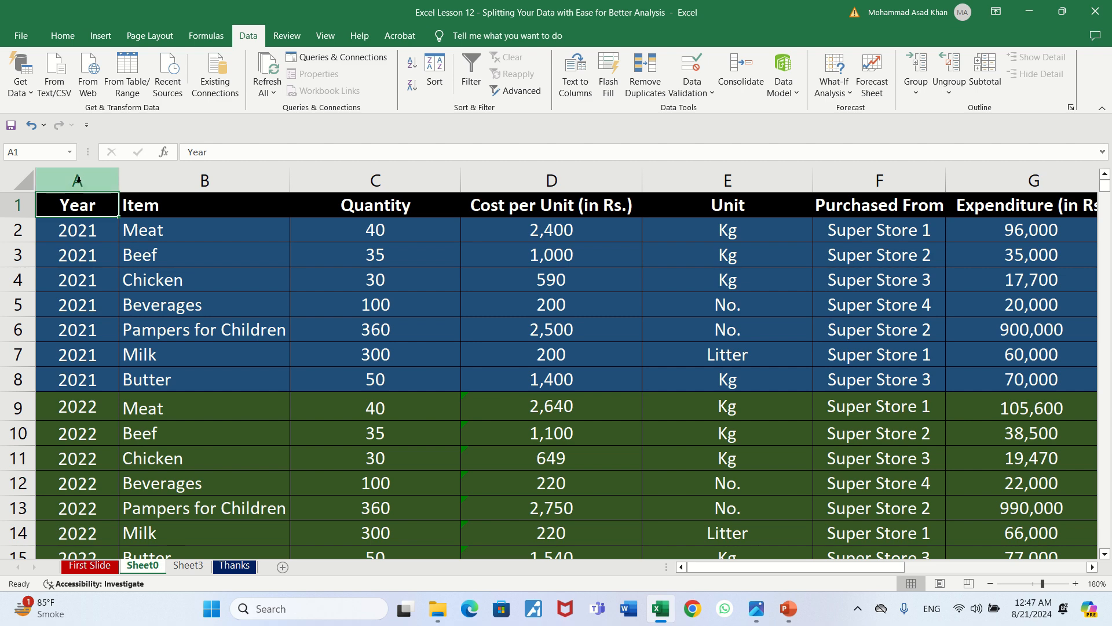
left_click(77, 180)
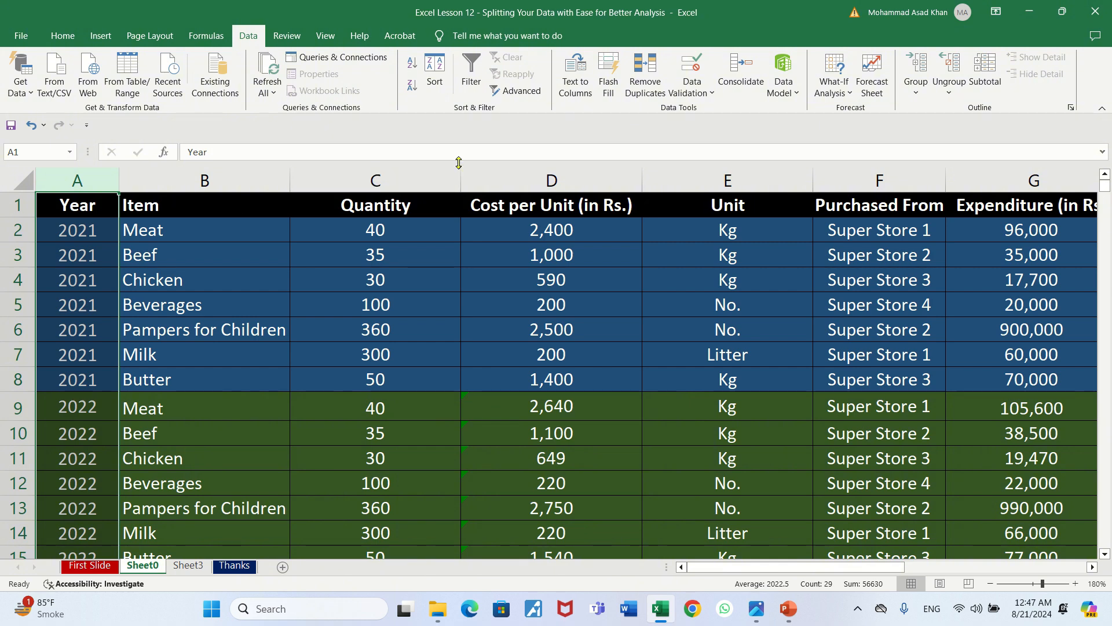
Start Text to Columns on the Year column with Fixed width as the data type and continue to the break line page
left_click(573, 85)
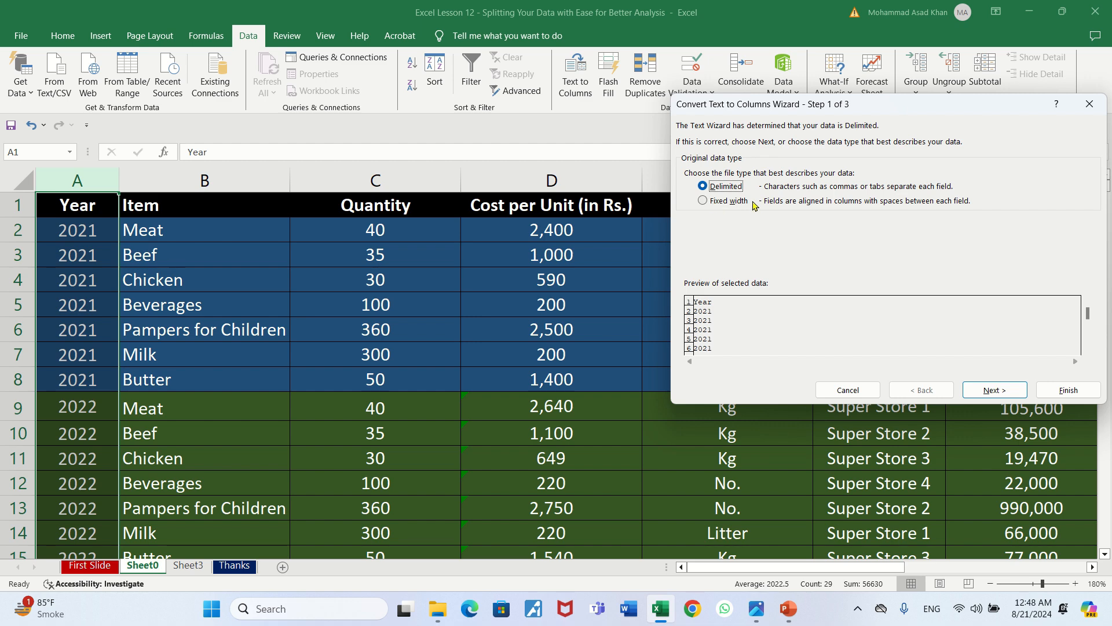
left_click(703, 201)
left_click(704, 187)
left_click(704, 202)
key("Return")
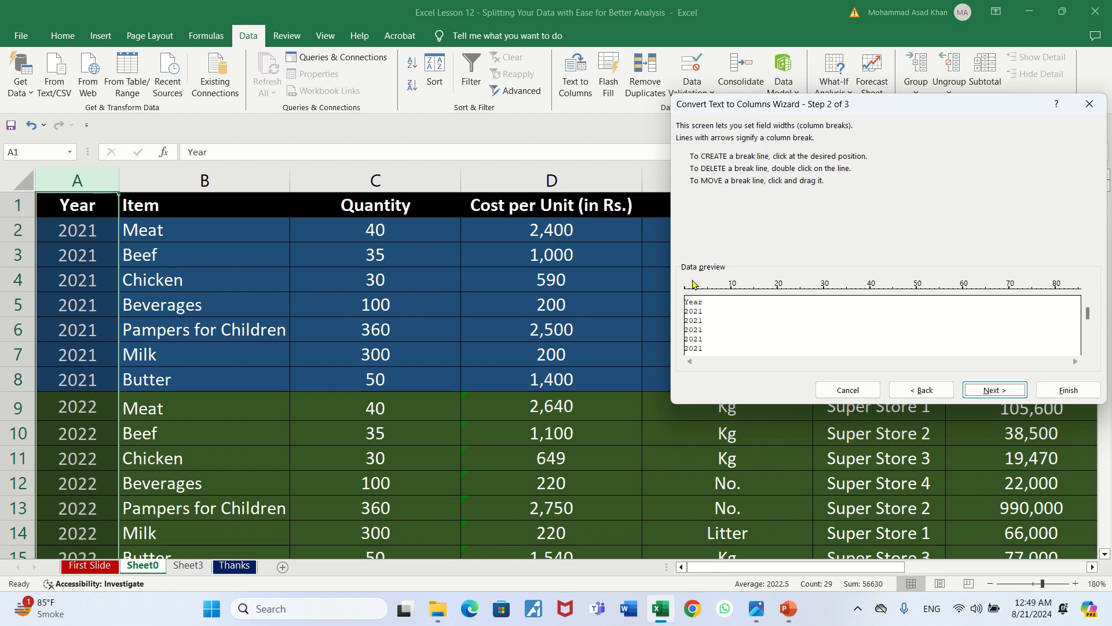
Place a single break line after the second character of the year values and continue to the data format page
left_click(695, 292)
double_click(695, 298)
left_click(689, 290)
left_click(694, 291)
left_click(698, 291)
double_click(690, 296)
double_click(699, 297)
left_click(990, 391)
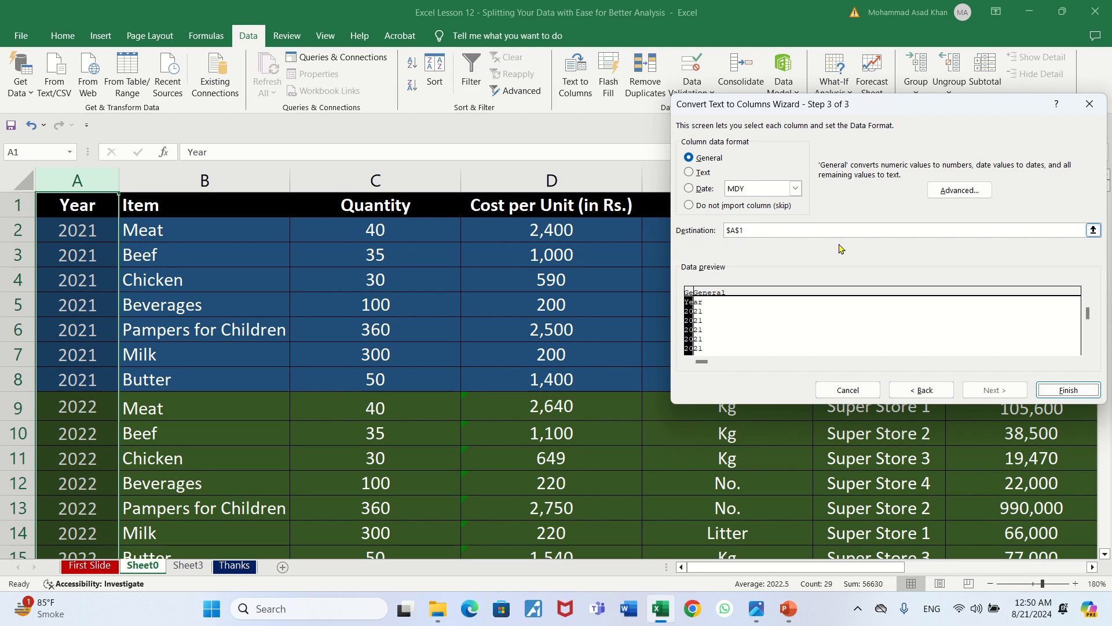
Set the split's destination to cell I1 and finish the Text to Columns conversion
left_click(1093, 230)
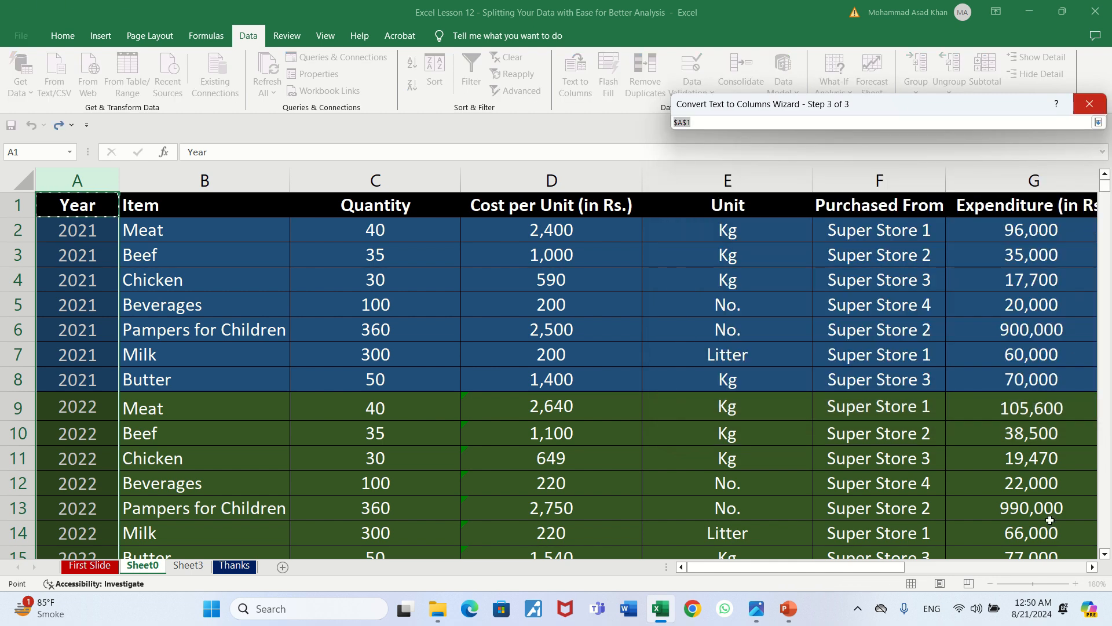
left_click_drag(868, 569, 978, 567)
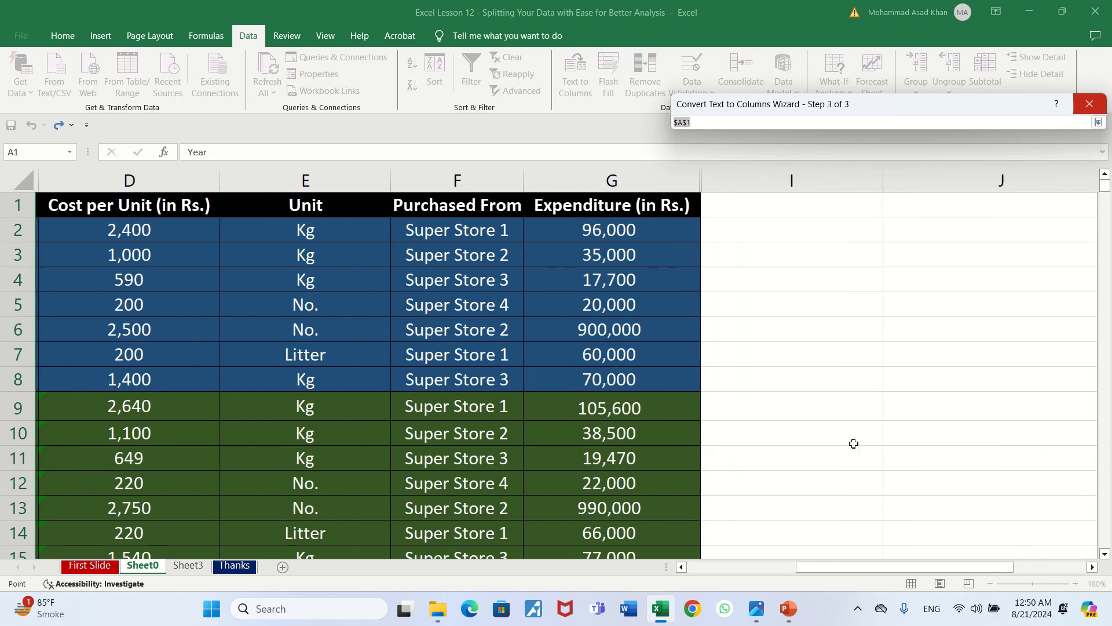
left_click(830, 210)
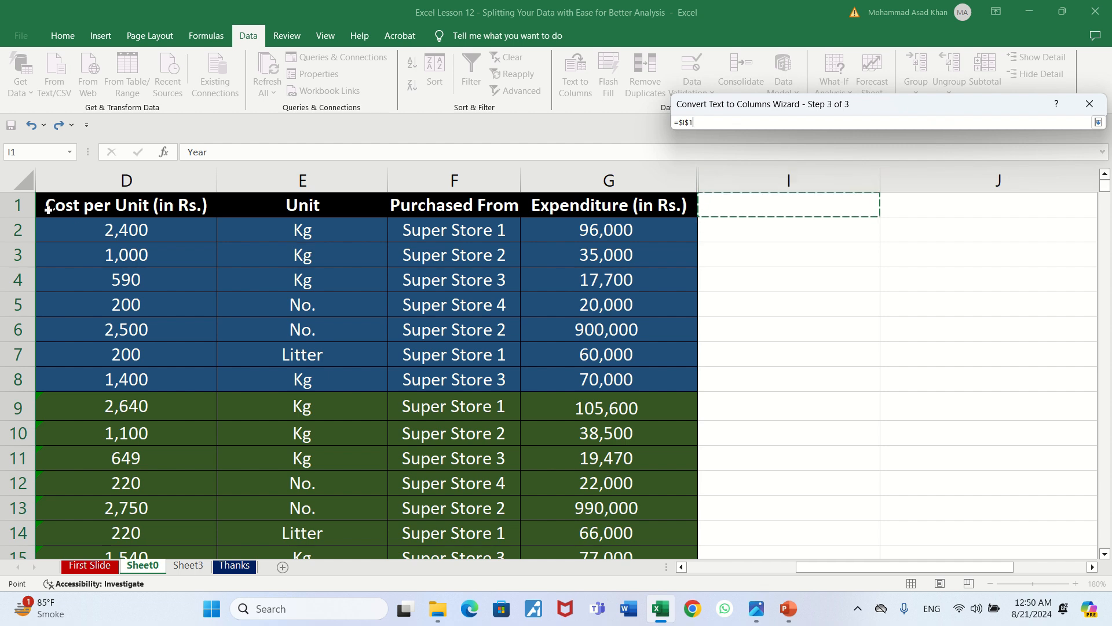
left_click(1100, 122)
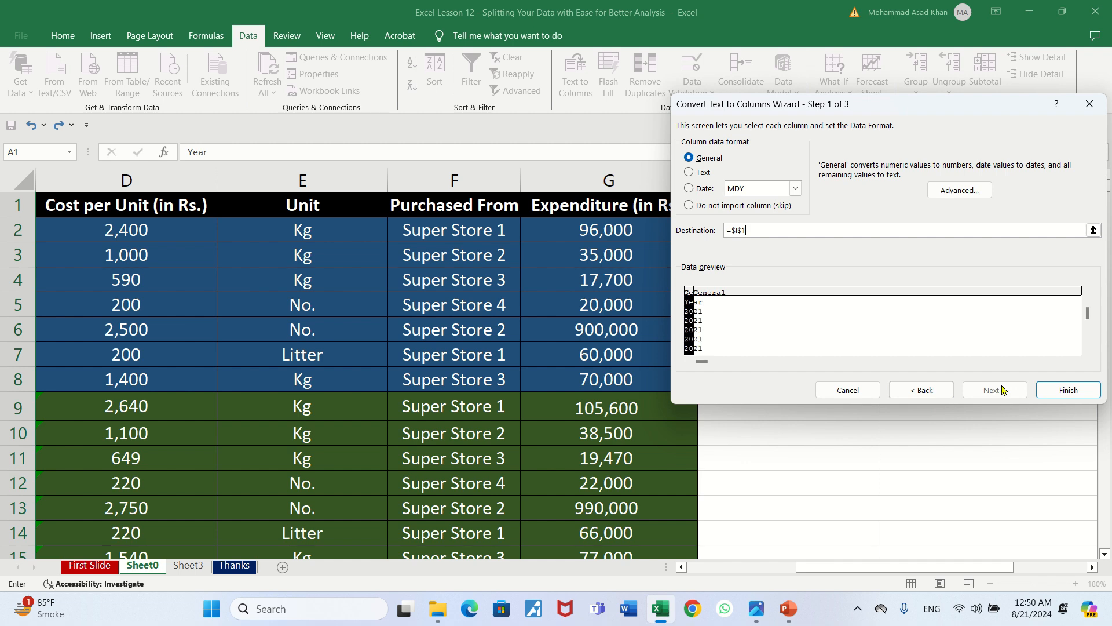
left_click(1059, 387)
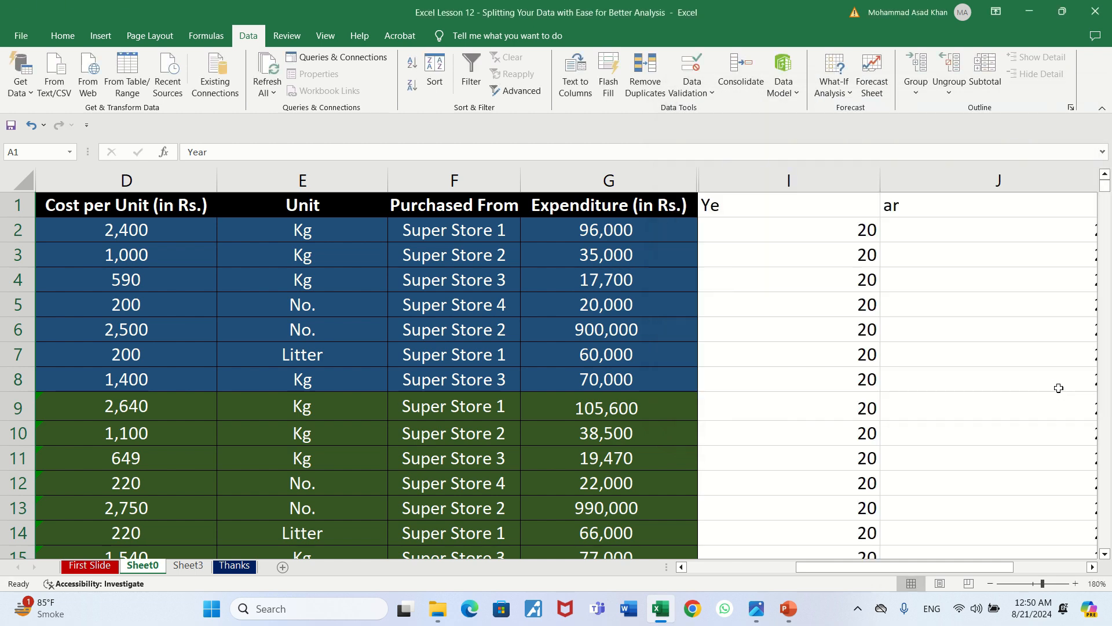
Examine the split header and the first data row in columns I and J
key("Right")
key("Right")
key("Right")
key("Right")
key("Right")
key("Right")
key("Right")
key("Right")
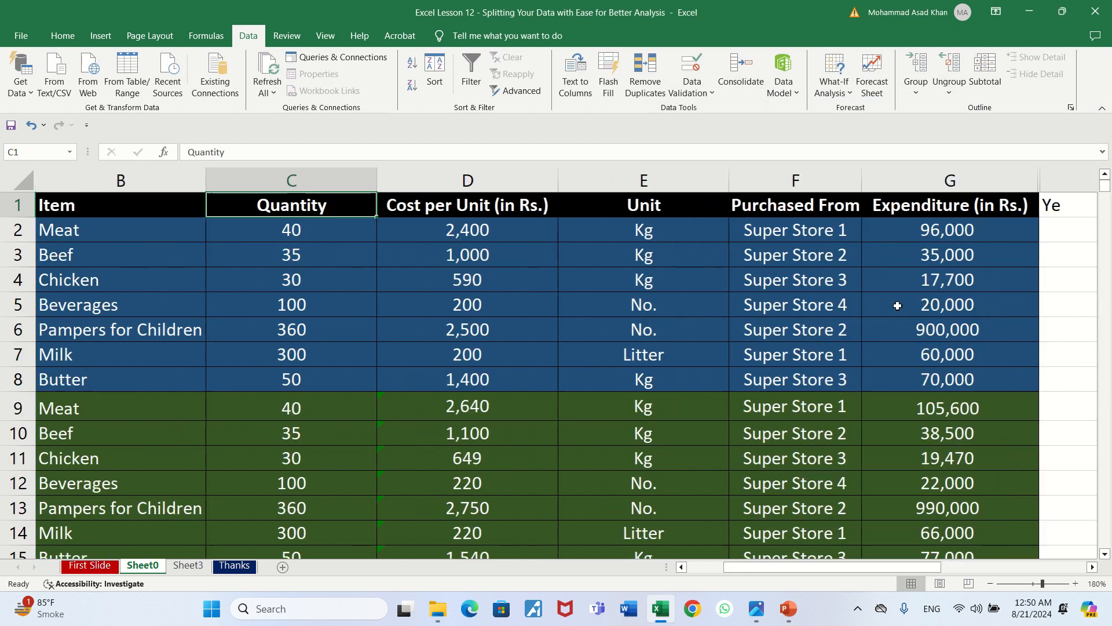
key("Right")
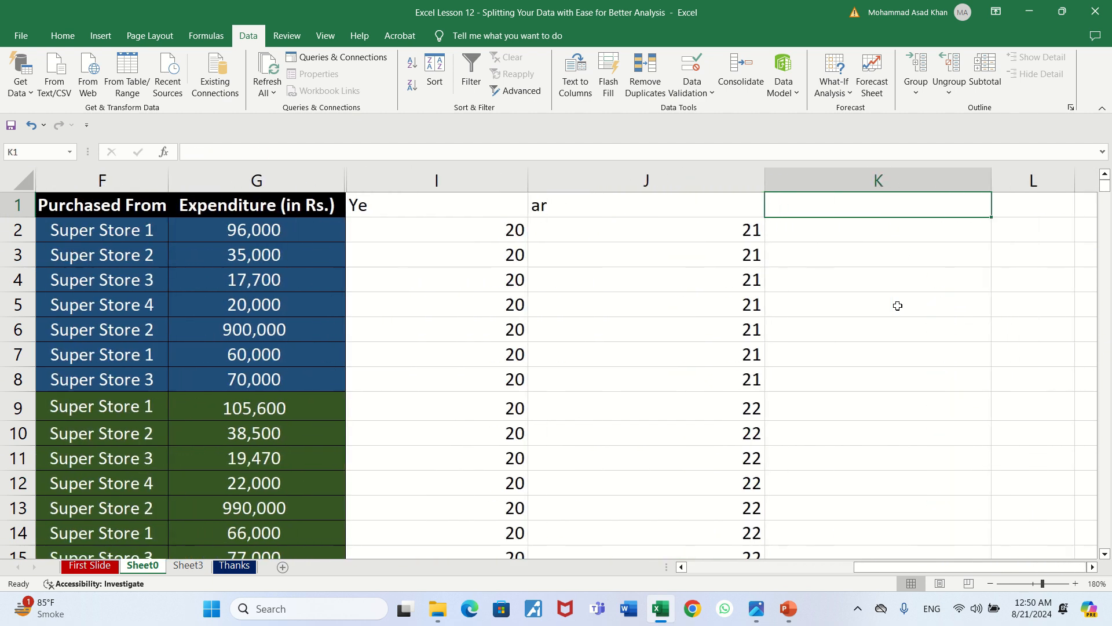
key("Left")
key("Left")
key("Left")
key("Right")
key("Right")
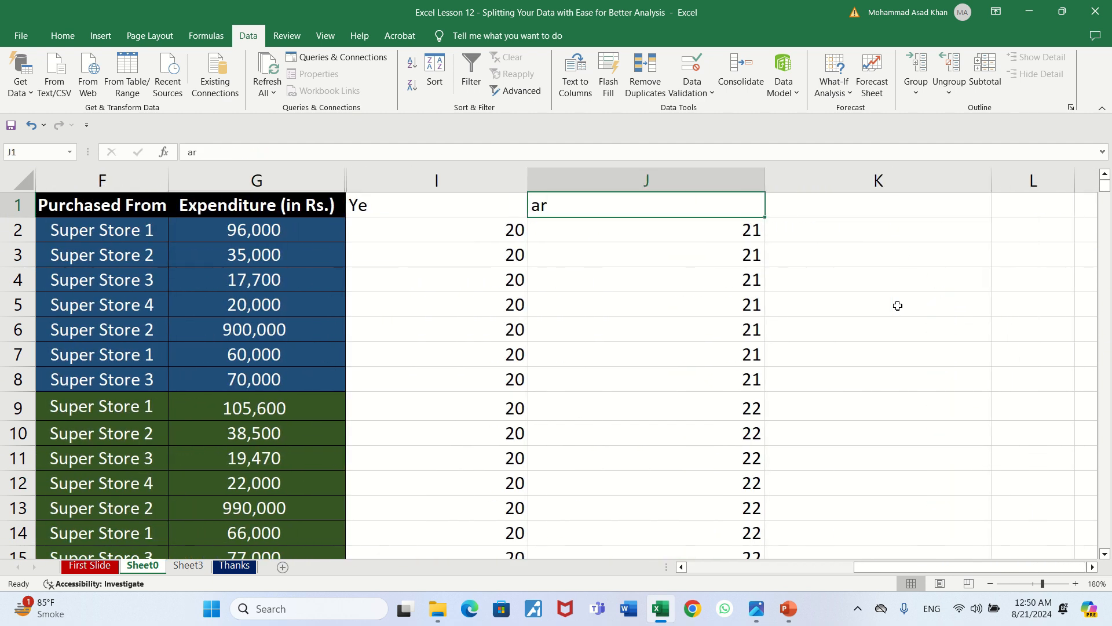
key("Left")
key("Right")
key("Left")
key("Down")
key("Right")
key("Right")
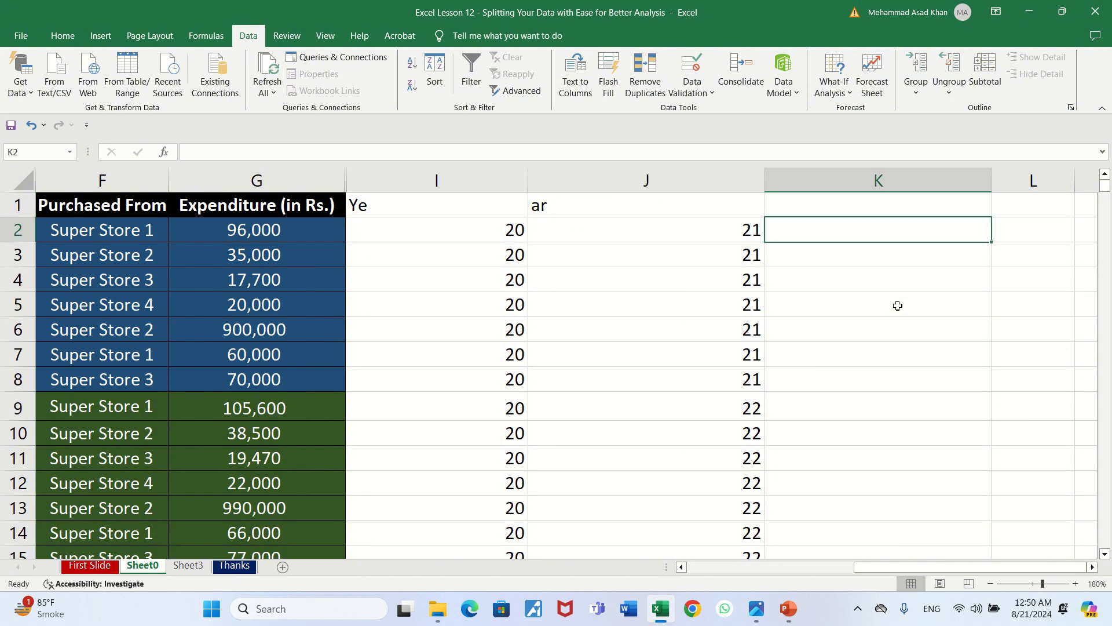
Look through the split year values down column J to the end of the data and return to row 2
key("Down")
key("Down")
key("Down")
key("Down")
key("Down")
key("Down")
key("Left")
key("Down")
key("Down")
key("Down")
key("Down")
key("Down")
key("Down")
key("Down")
key("Down")
key("Down")
key("Down")
key("Down")
key("Down")
key("Down")
key("Down")
key("Down")
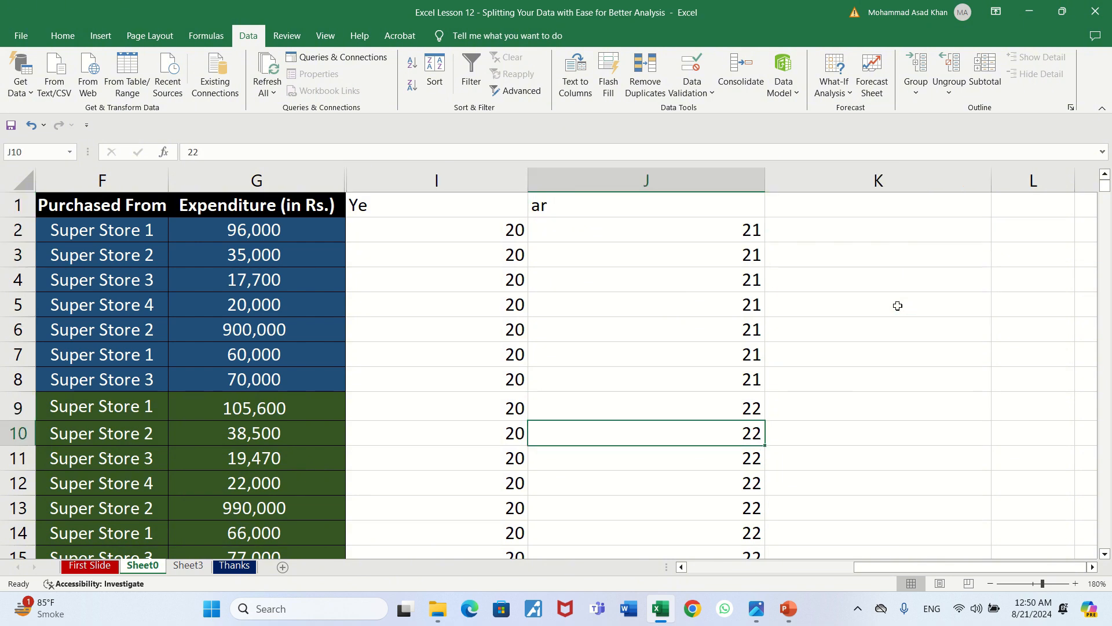
key("Down")
key("Down")
key("Down")
key("Down")
key("Down")
key("Down")
key("Down")
key("Down")
key("Down")
key("Down")
key("Up")
key("Up")
key("Up")
key("Up")
key("Up")
key("Up")
key("Up")
key("Up")
key("Up")
key("Up")
key("Up")
key("Up")
key("Up")
key("Up")
key("Up")
key("Up")
key("Up")
key("Up")
key("Up")
key("Up")
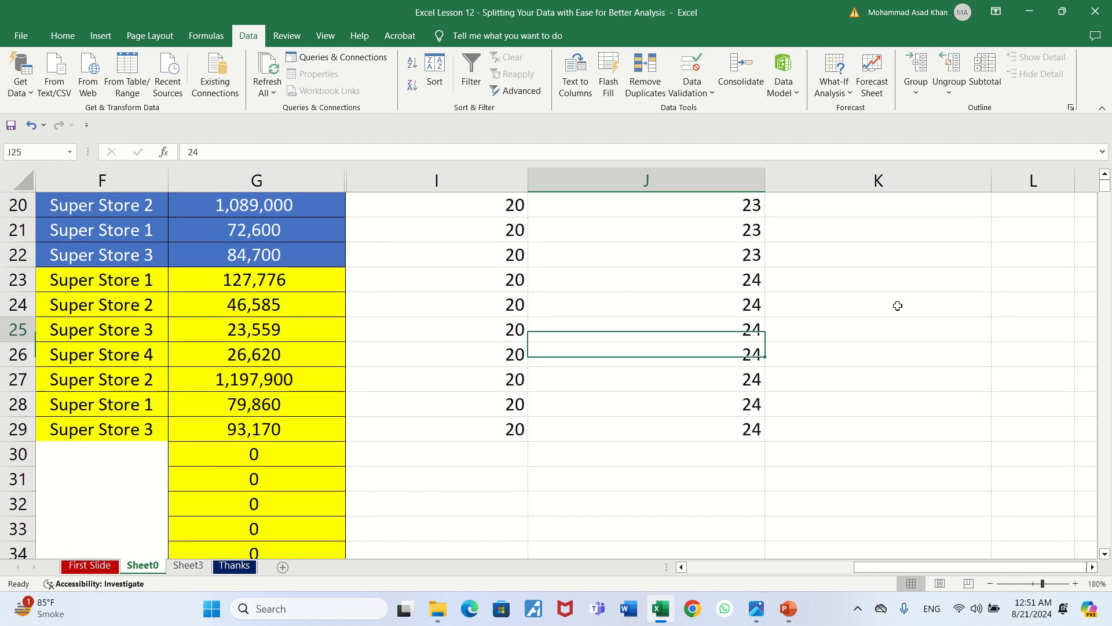
key("Up")
key("Up")
key("Up")
key("Up")
key("Up")
key("Up")
key("Up")
key("Up")
key("Up")
key("Down")
Begin an IF formula in cell K2 that returns "Odd" when J2 equals 21: =if(J2=21,"Odd",
key("Right")
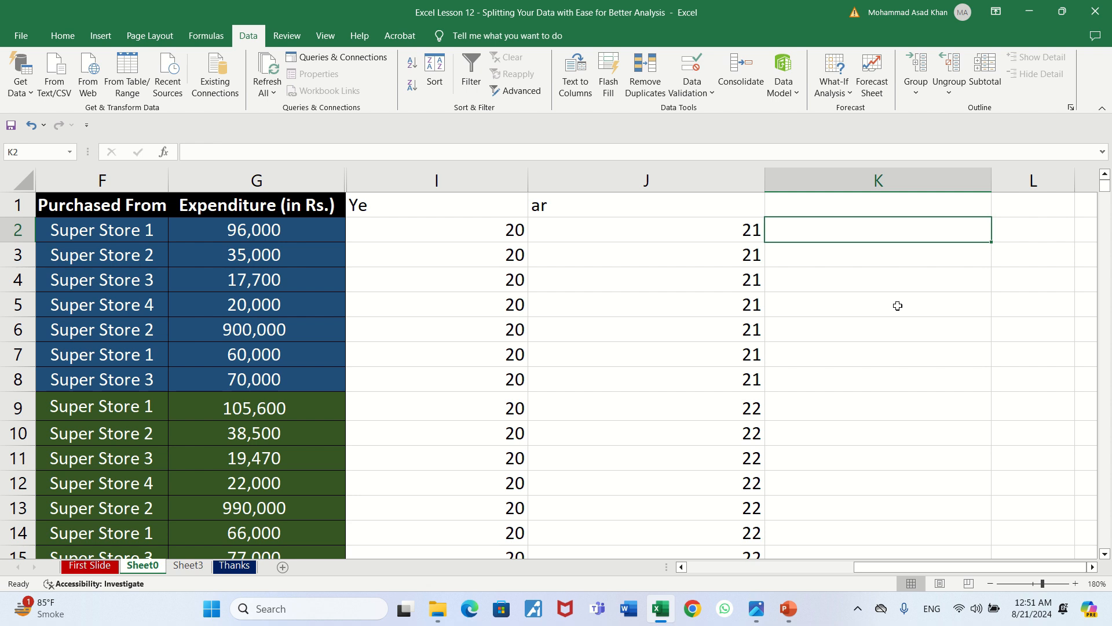
key("Left")
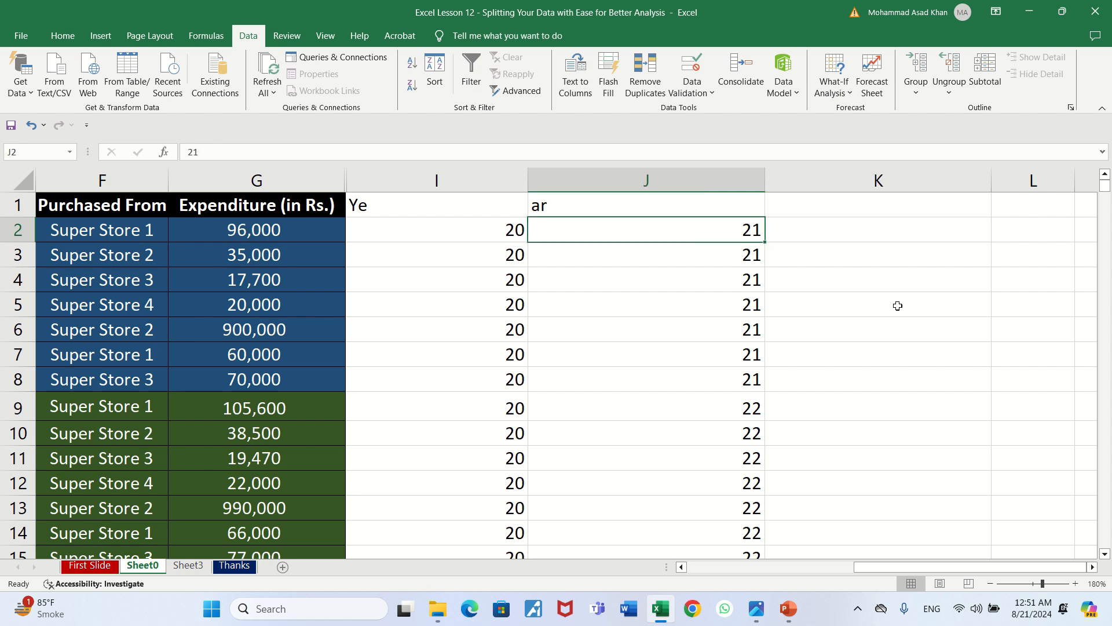
key("Right")
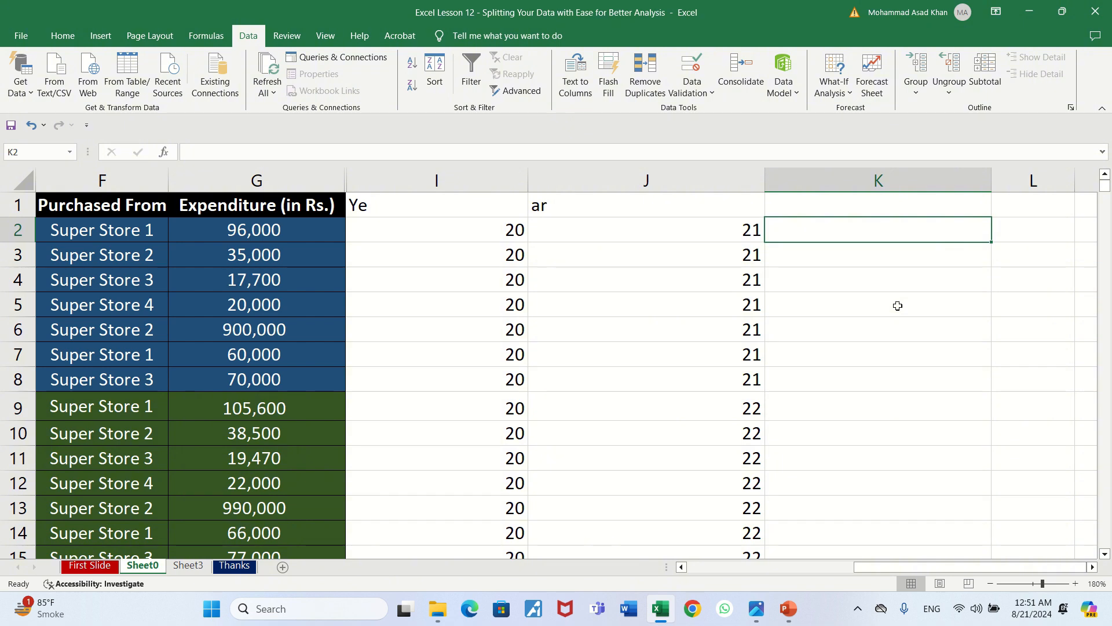
type("=")
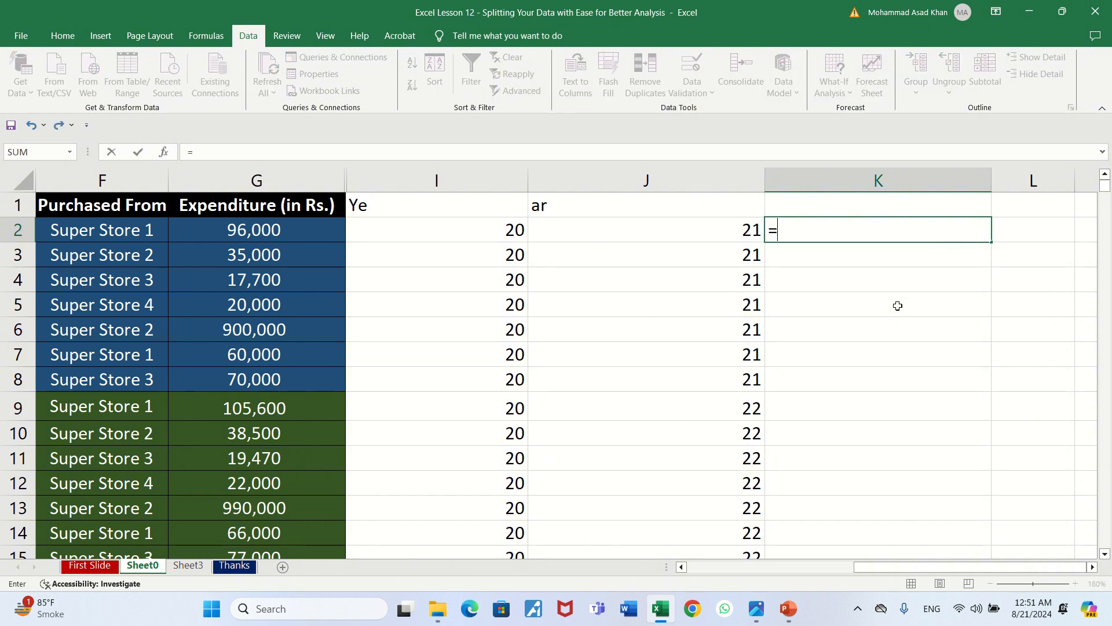
type("if(")
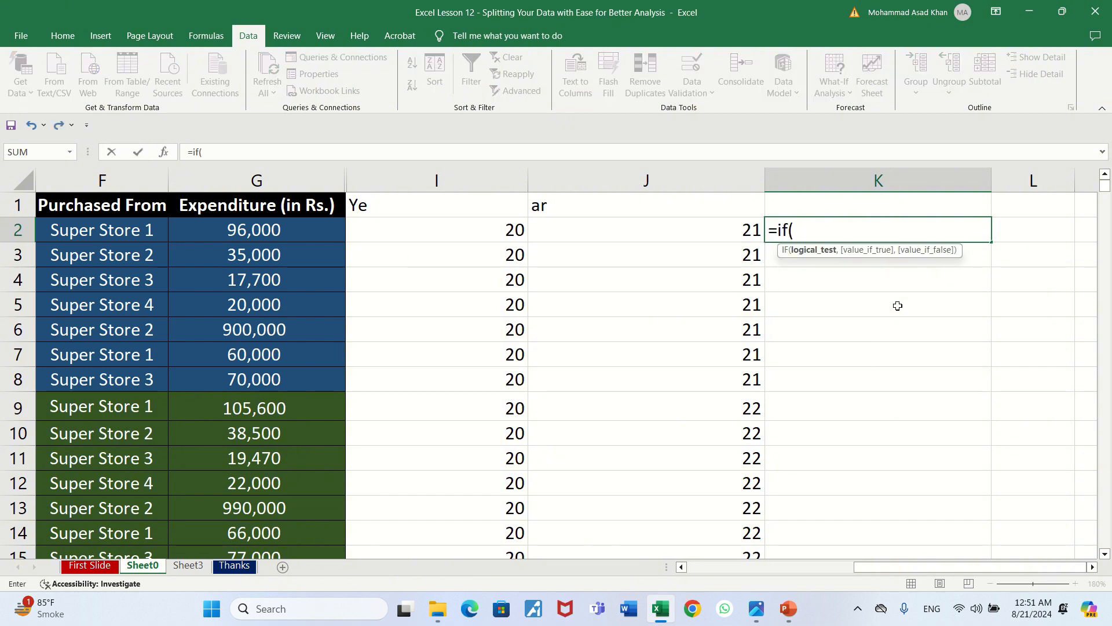
key("Left")
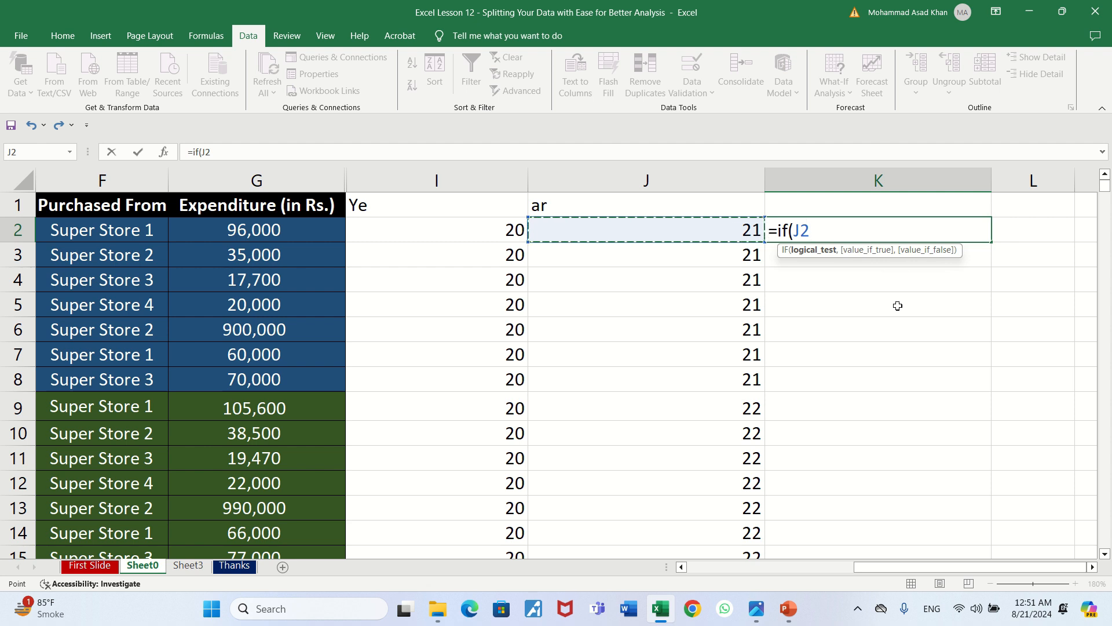
type("=")
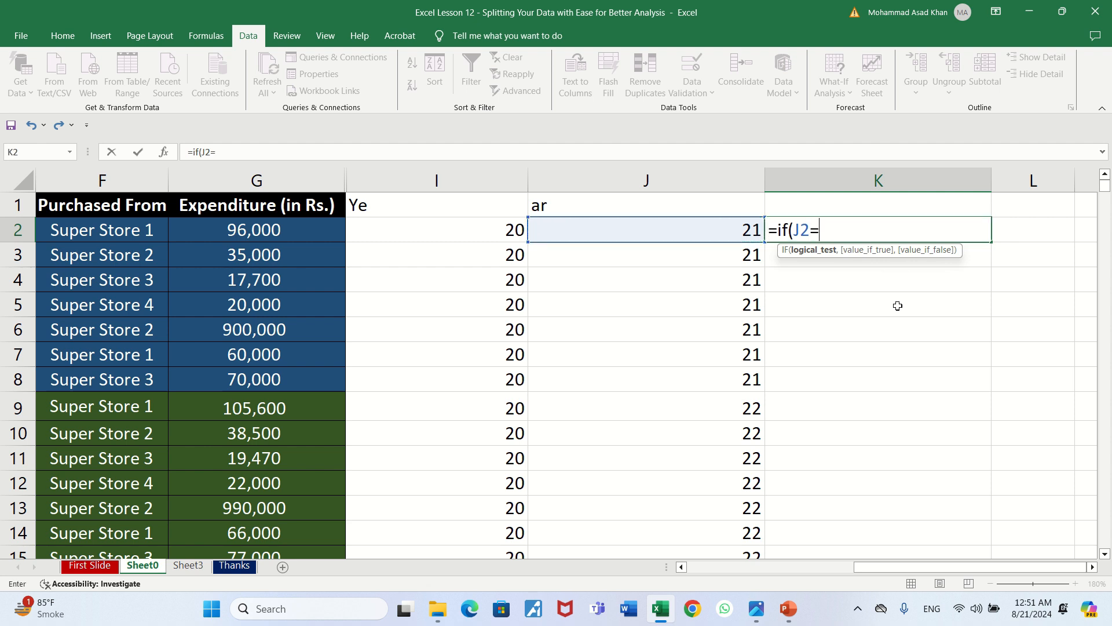
type("21,")
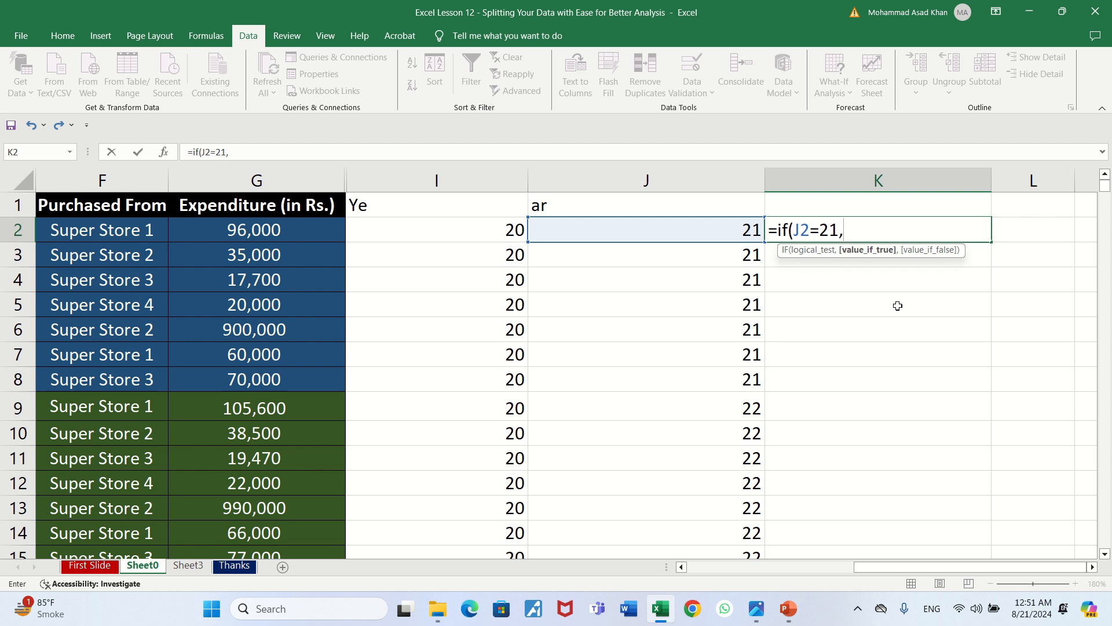
type("\"Odd\",")
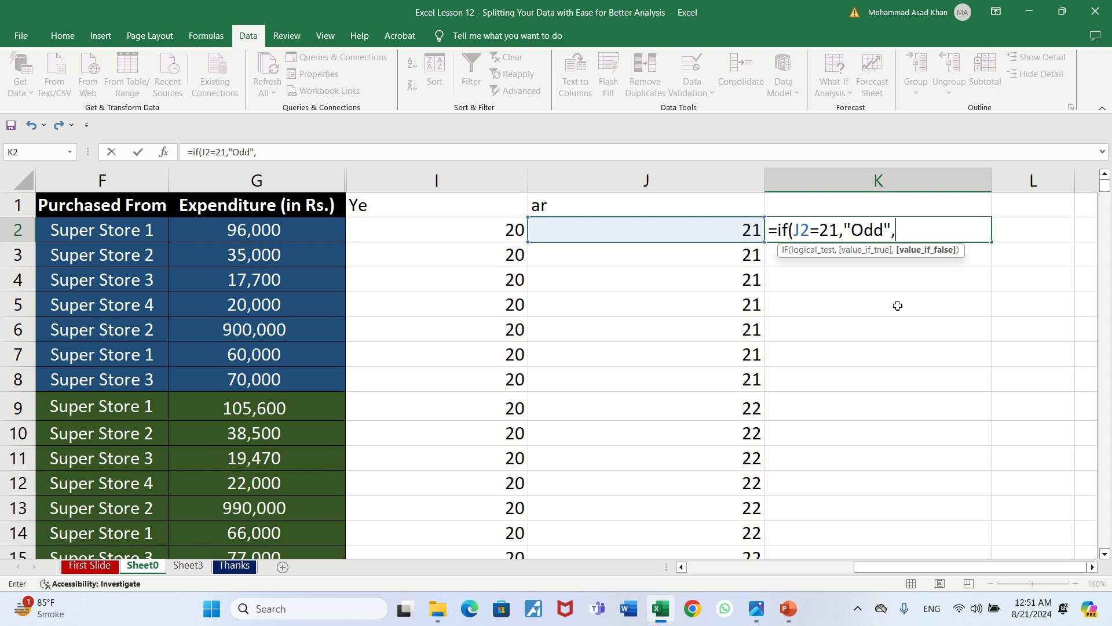
Continue the K2 formula with a nested IF that returns "Odd" when J2 equals 23: if(J2=23,"Odd",
type("if")
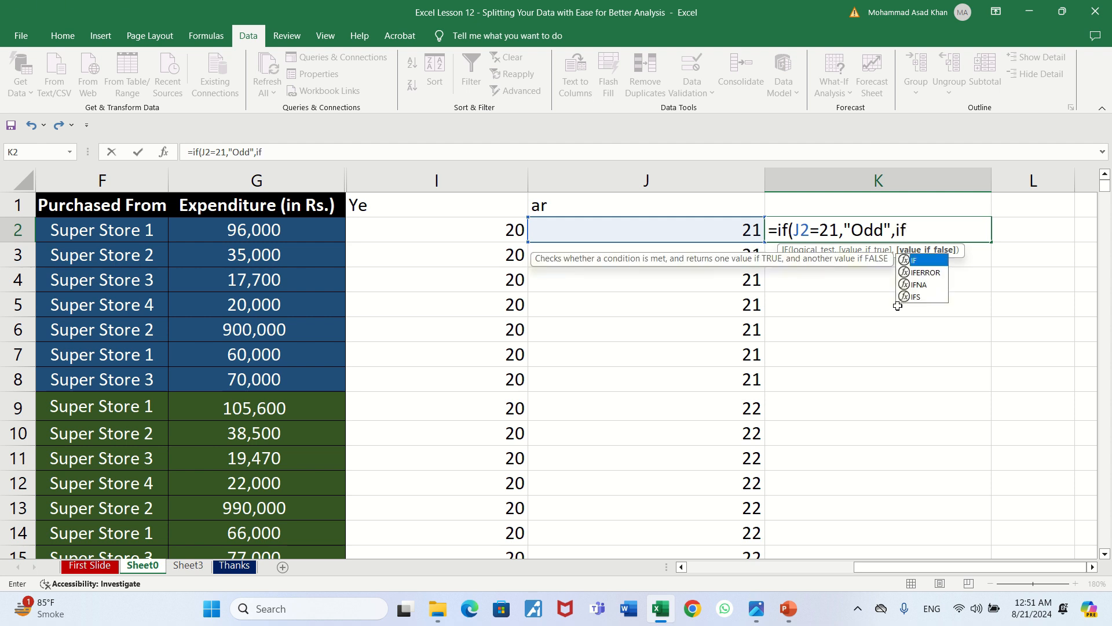
type("(")
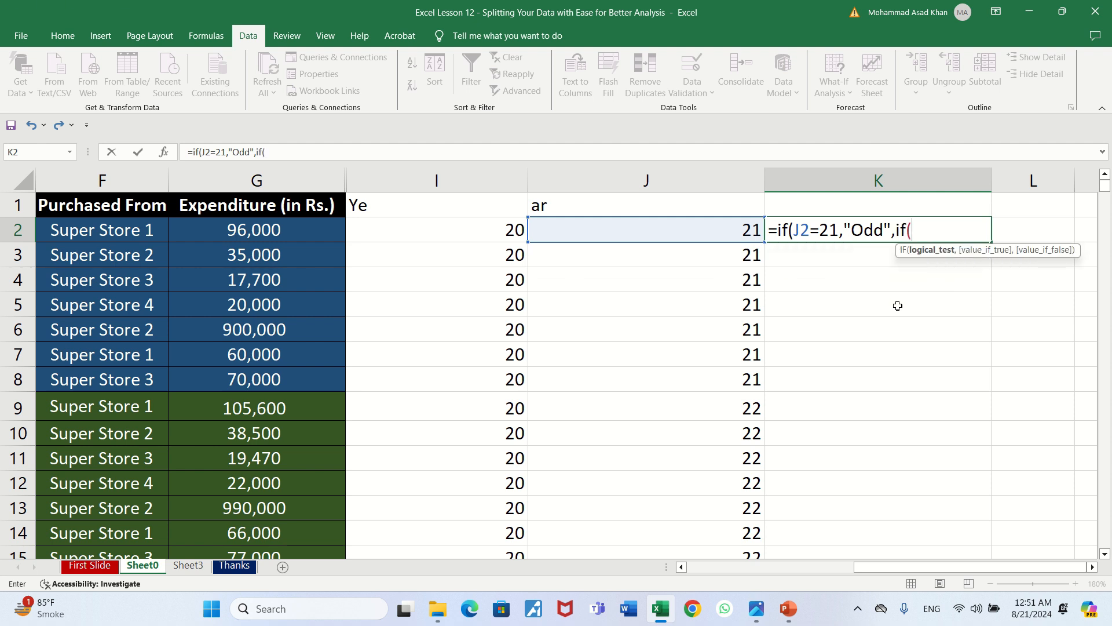
type("J2")
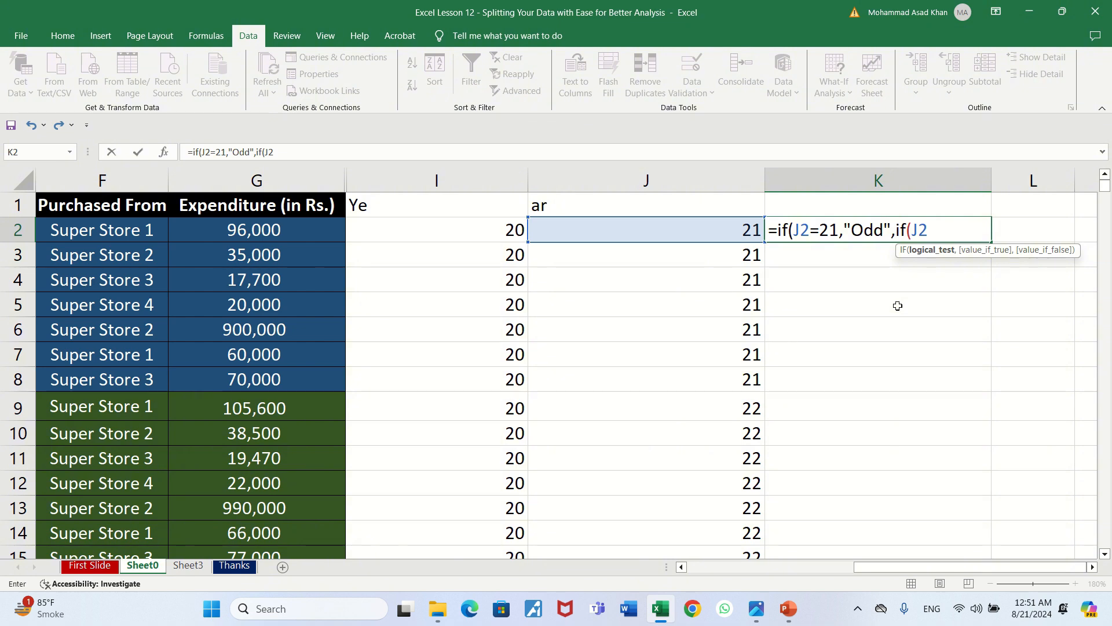
type("=23,")
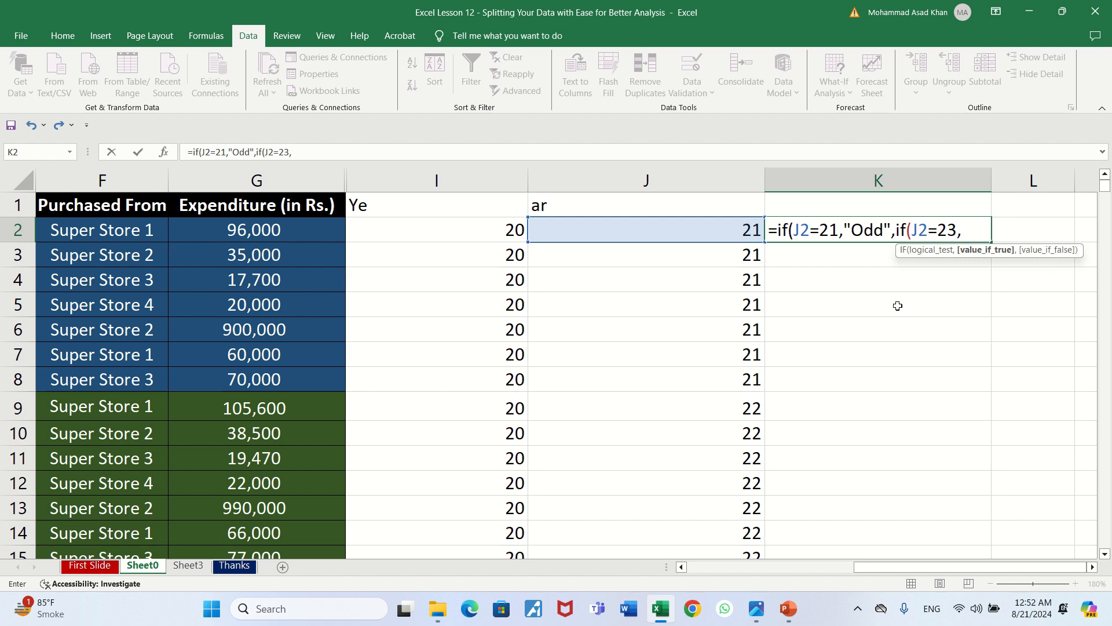
type("\"Odd\"")
type(",")
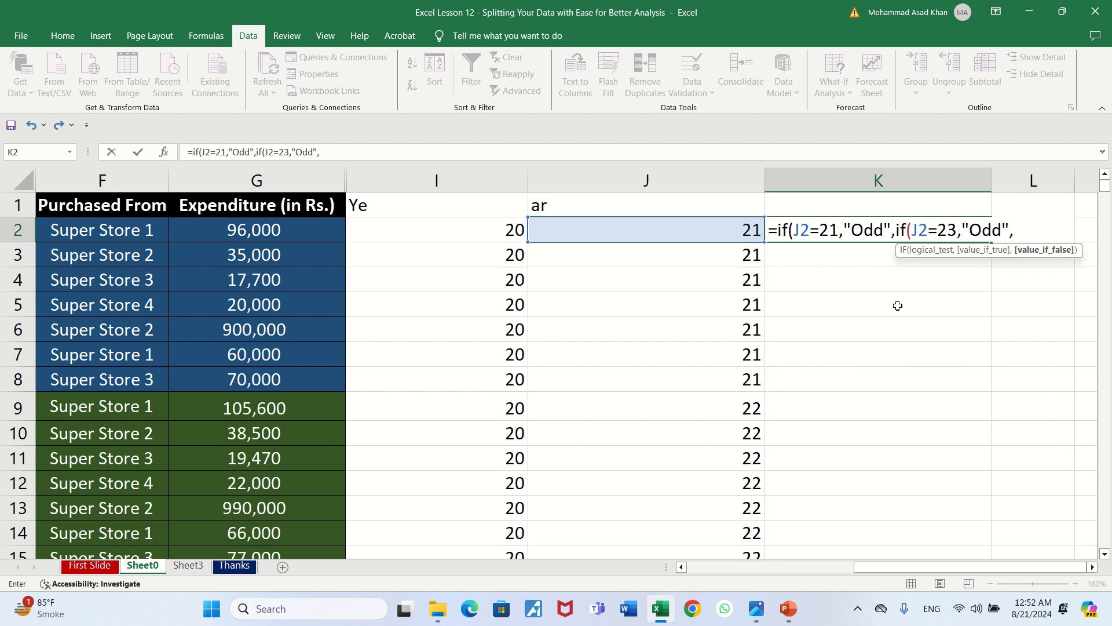
Complete the K2 formula with "Even" as the remaining result, close both IF functions and enter it
type("\"Even\")")
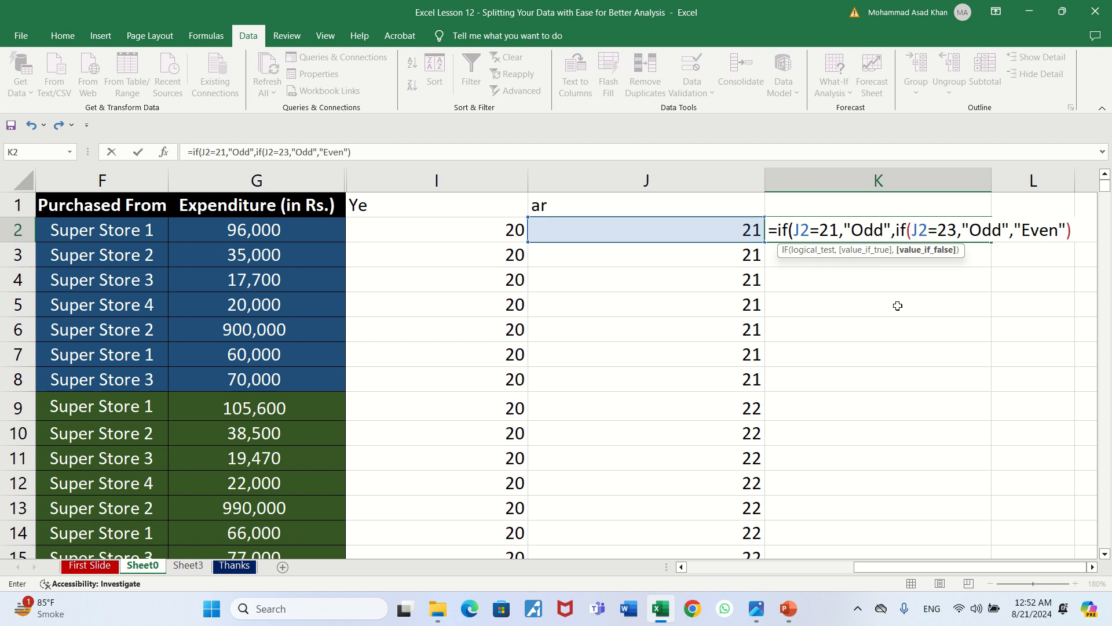
type(")")
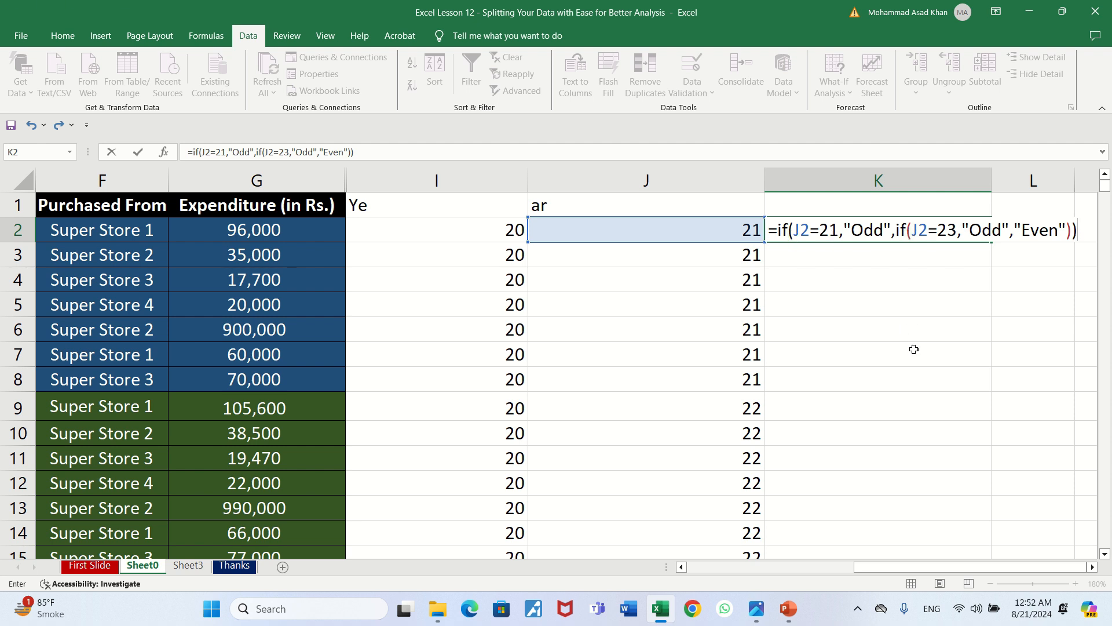
key("Return")
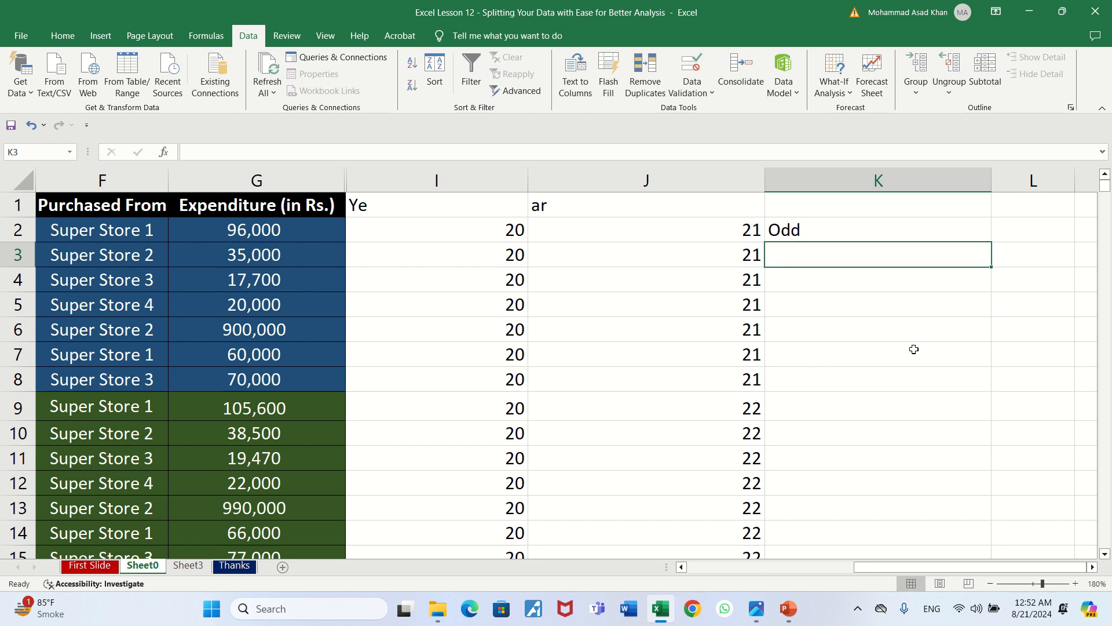
Copy the K2 formula down column K through row 29, the last data row
key("Up")
key("ctrl+c")
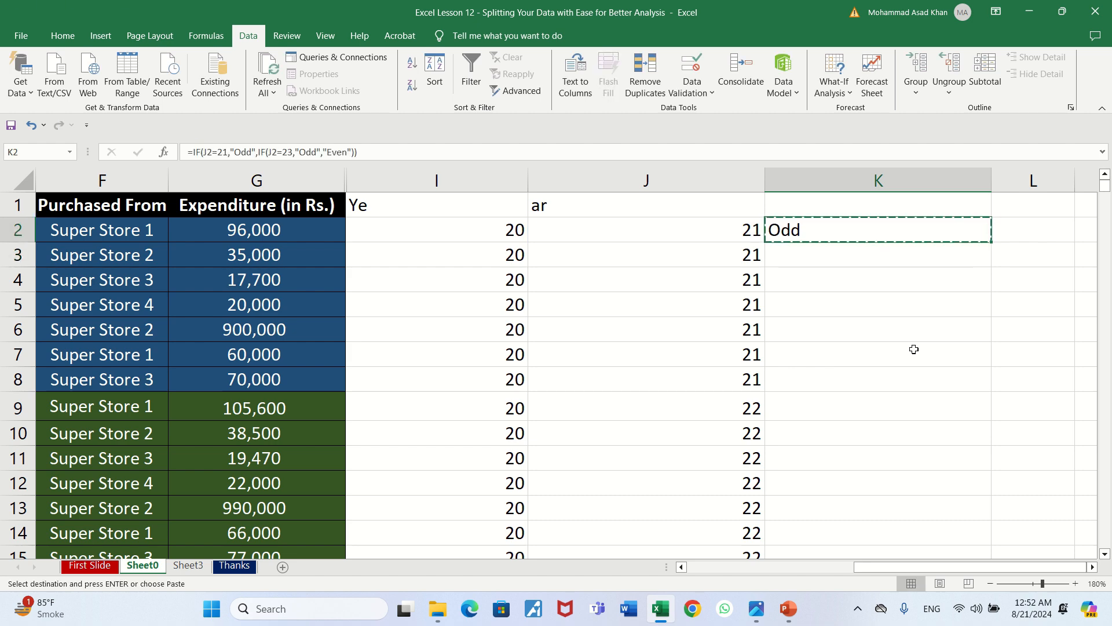
key("shift+Down")
key("shift+Down")
key("shift+Down")
key("shift+Down")
key("shift+Down")
key("shift+Down")
key("shift+Down")
key("shift+Down")
key("shift+Down")
key("shift+Down")
key("shift+Down")
key("shift+Down")
key("shift+Down")
key("shift+Down")
key("shift+Down")
key("shift+Down")
key("shift+Down")
key("shift+Down")
key("shift+Down")
key("shift+Down")
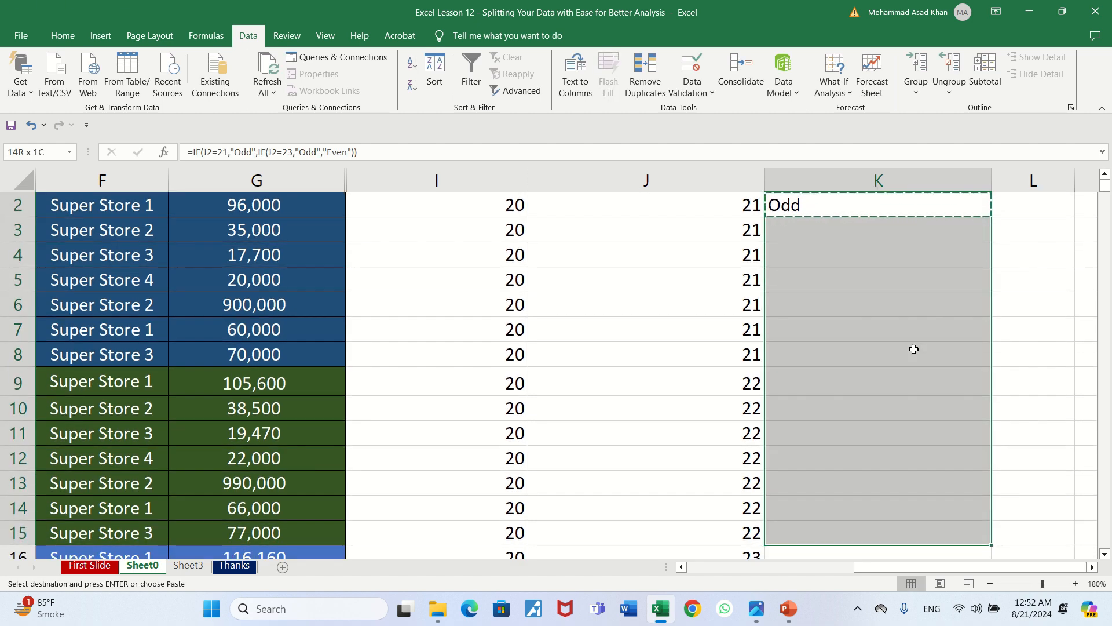
key("shift+Down")
key("shift+Down")
key("shift+Down")
key("shift+Down")
key("shift+Down")
key("shift+Down")
key("shift+Down")
key("shift+Down")
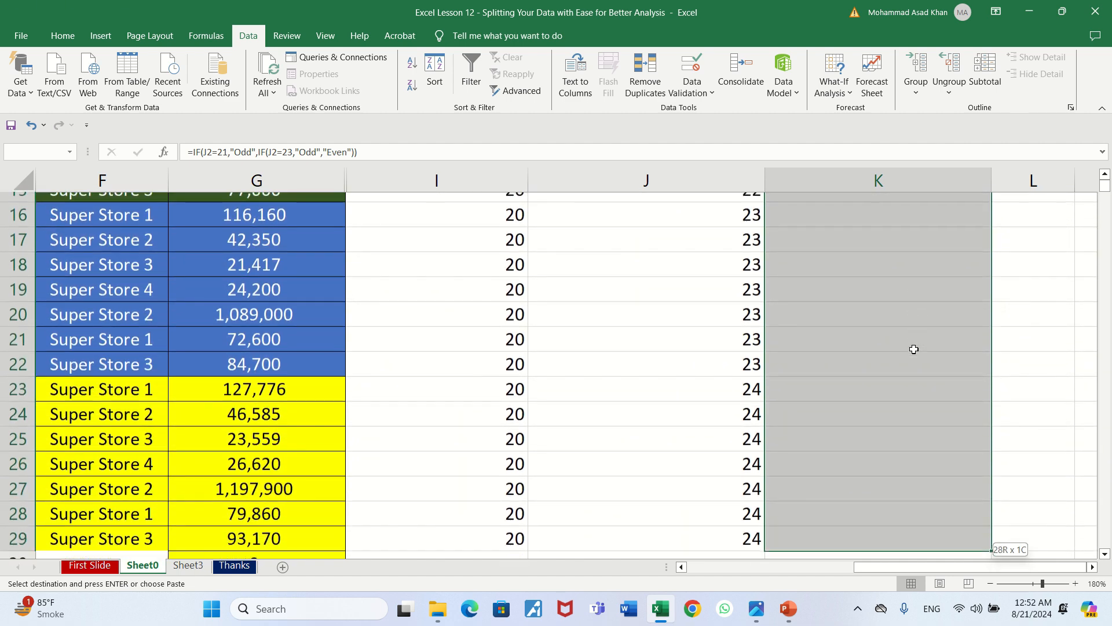
key("shift+Up")
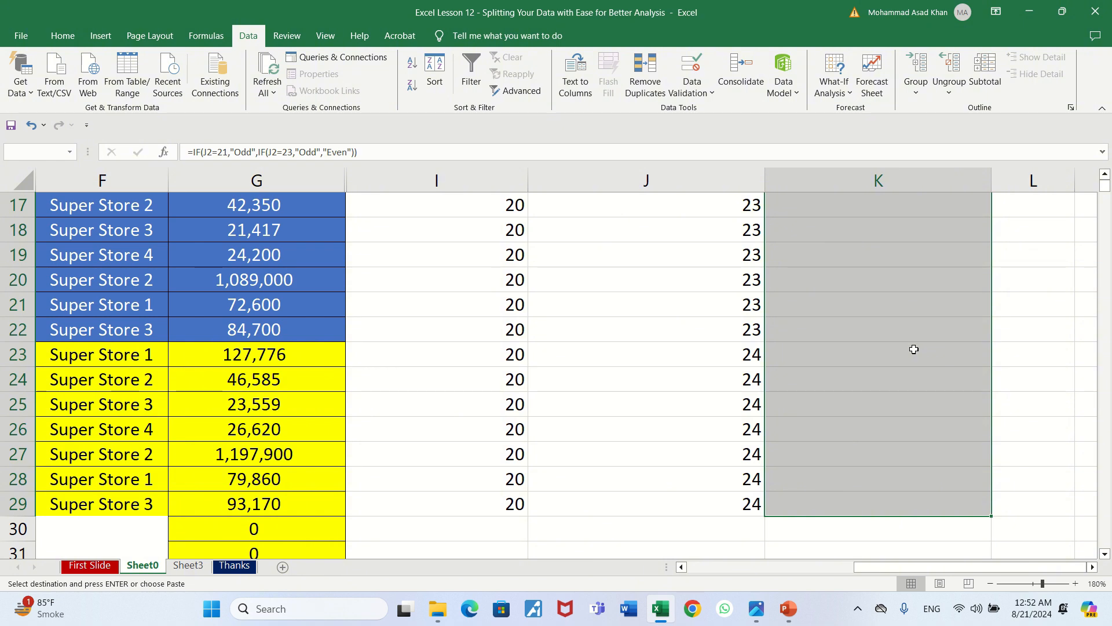
key("ctrl+v")
Look through the Odd/Even classifications in column K down to row 29 and return to K2
key("Down")
key("Down")
key("Down")
key("Down")
key("Down")
key("Down")
key("Down")
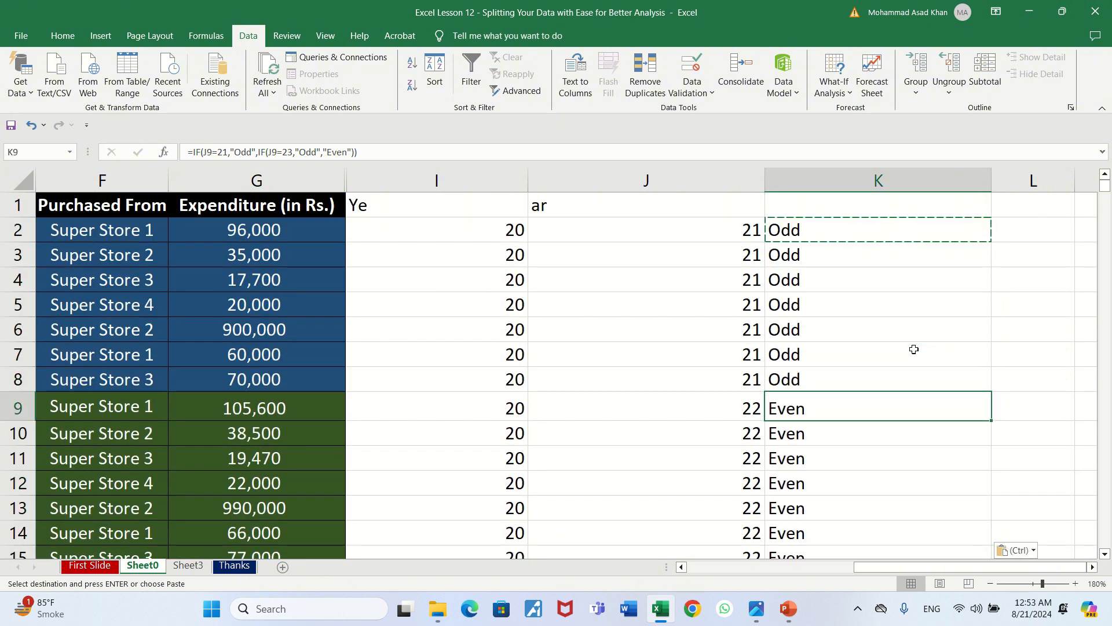
key("Up")
key("Up")
key("Up")
key("Up")
key("Up")
key("Up")
key("Down")
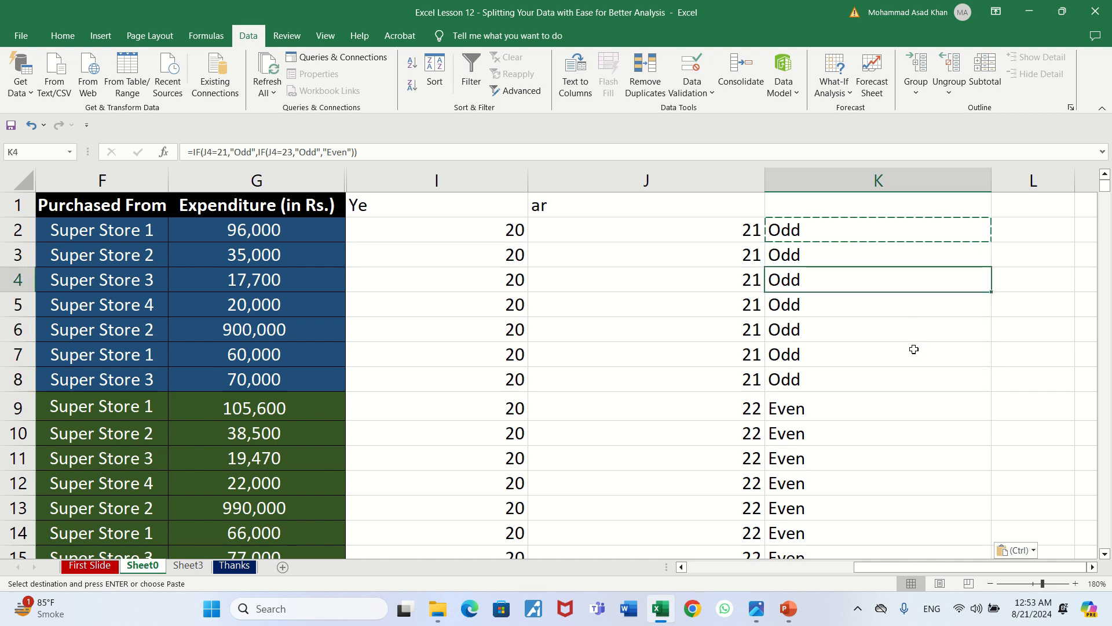
key("Down")
key("Down")
key("Down")
key("Down")
key("Down")
key("Down")
key("Down")
key("Down")
key("Down")
key("Down")
key("Down")
key("Down")
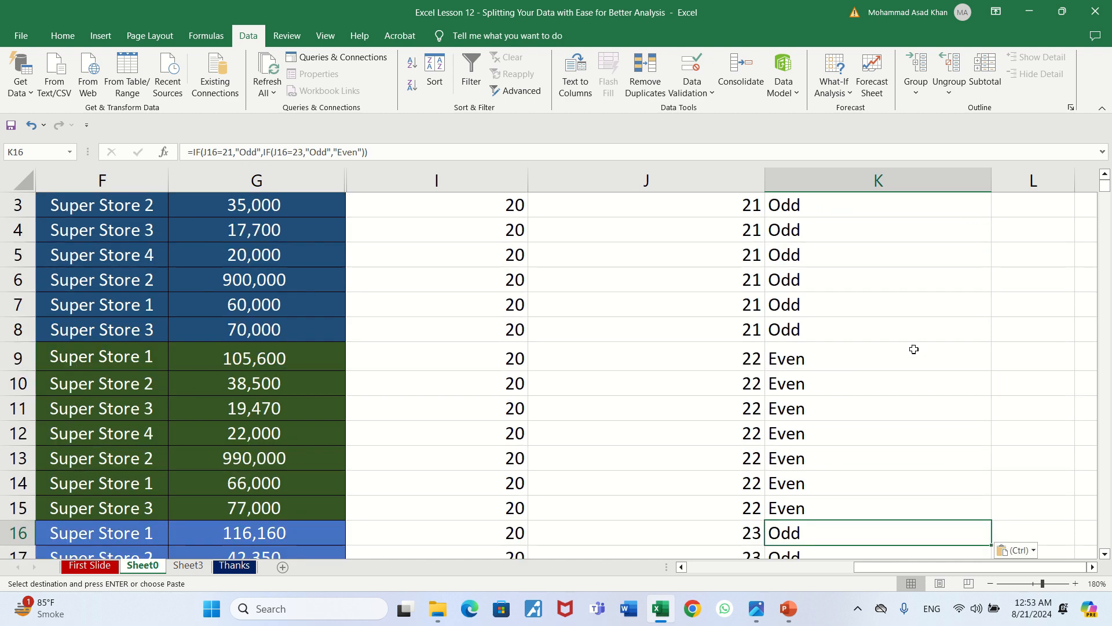
key("Down")
key("Down")
key("Down")
key("Down")
key("Down")
key("Down")
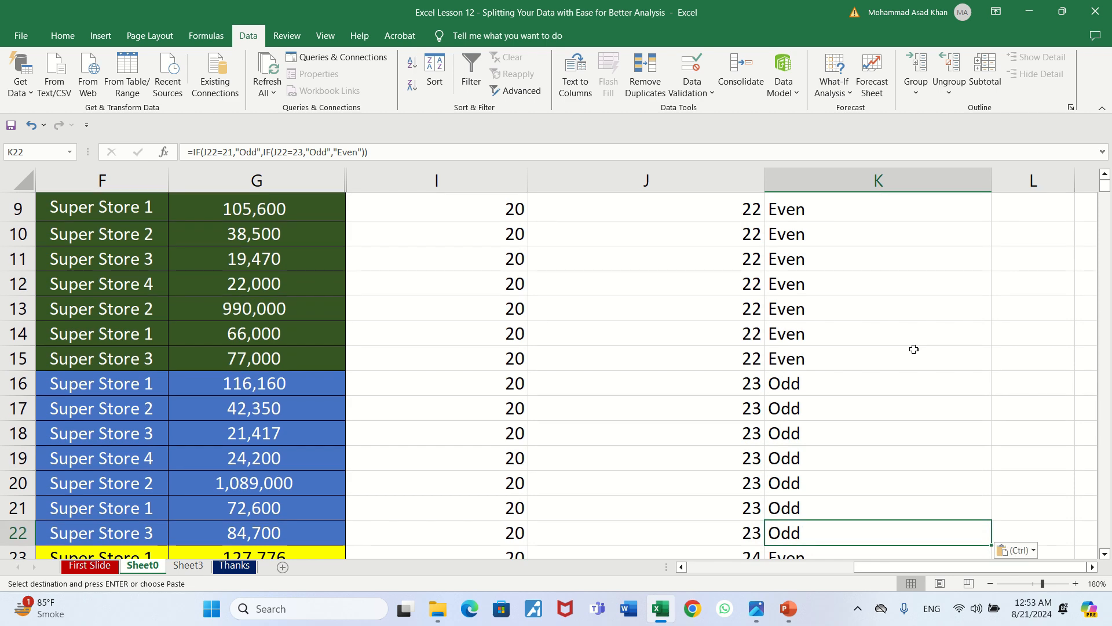
key("Down")
key("Down")
key("Down")
key("Down")
key("Down")
key("Down")
key("Down")
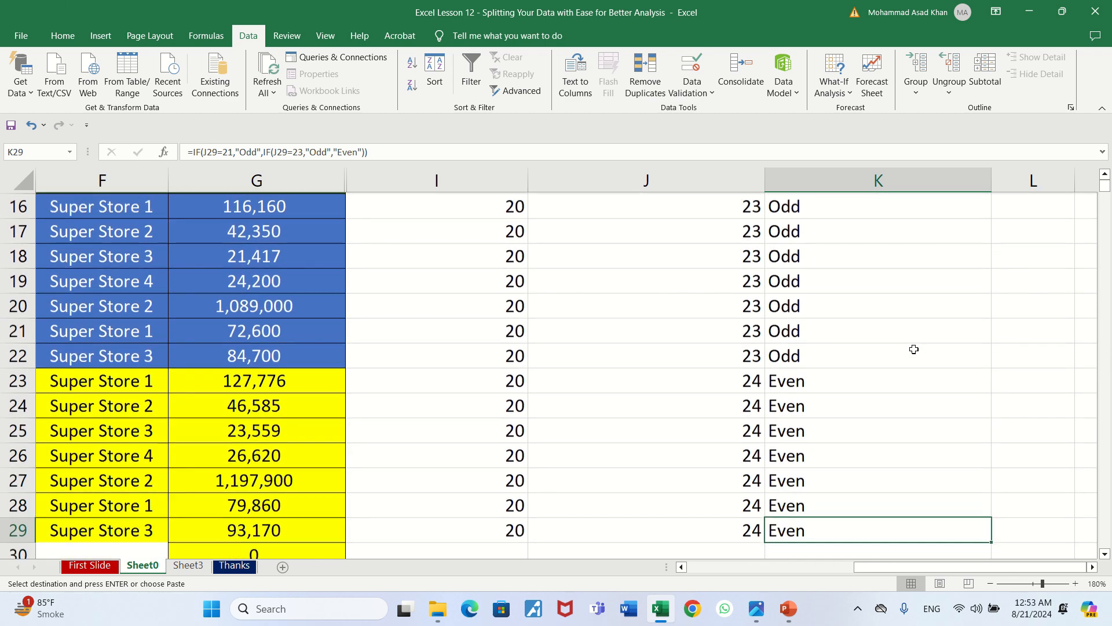
key("Up")
key("Up")
key("Up")
key("Up")
key("Up")
key("Up")
key("Up")
key("Up")
key("Up")
key("Up")
key("Up")
key("Up")
key("Up")
key("Up")
key("Up")
key("Up")
key("Up")
key("Up")
key("Up")
key("Up")
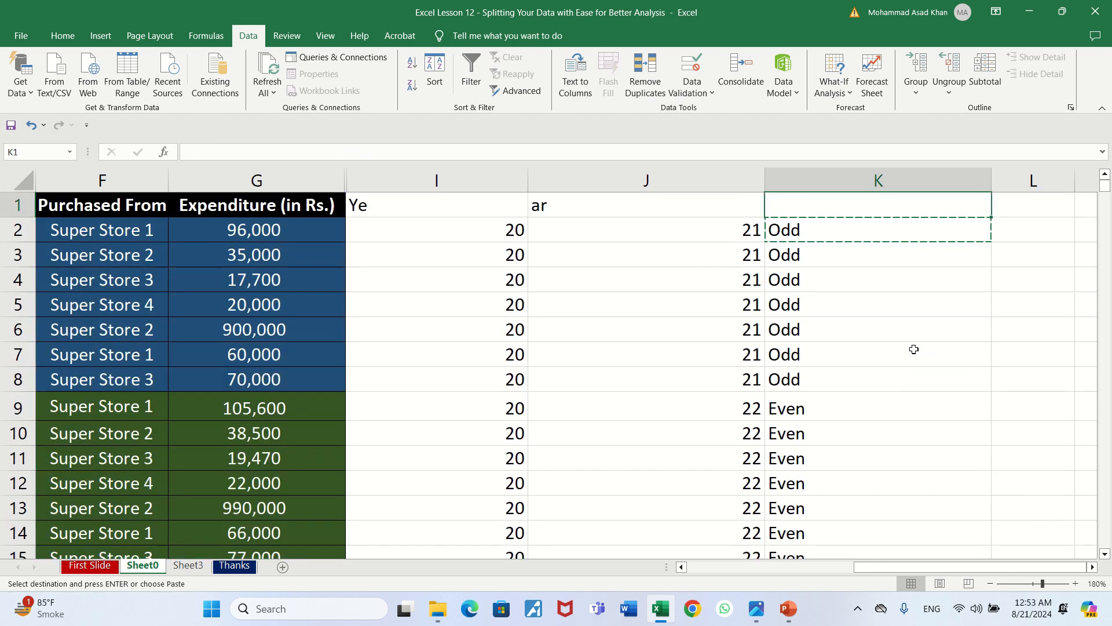
key("Down")
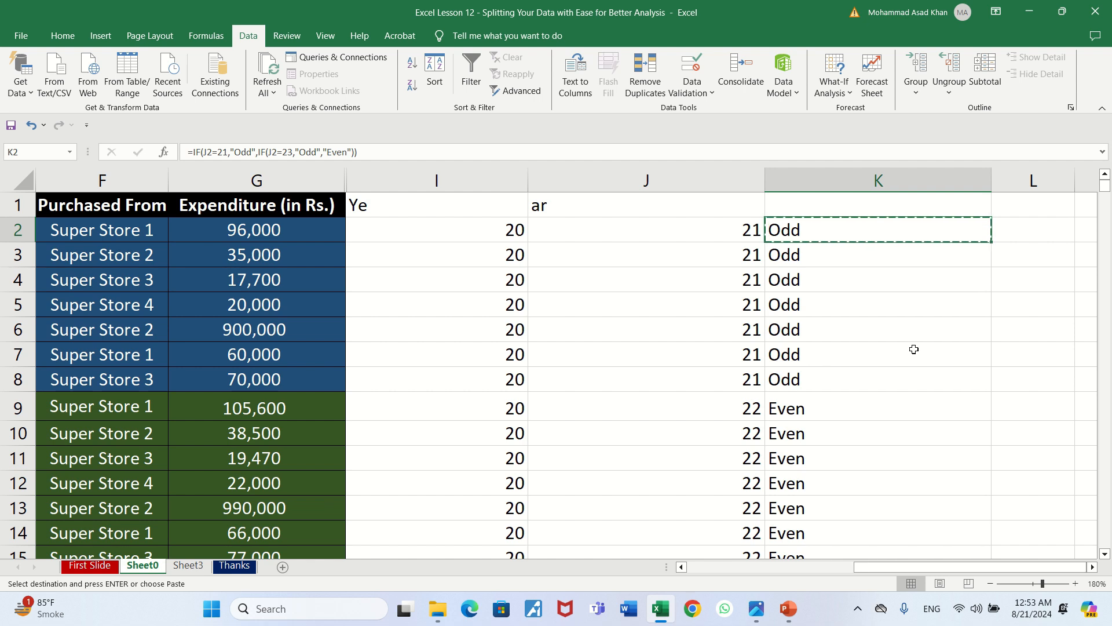
Compare the split year values in I2 and J2 with the classification in K2
key("Left")
key("Left")
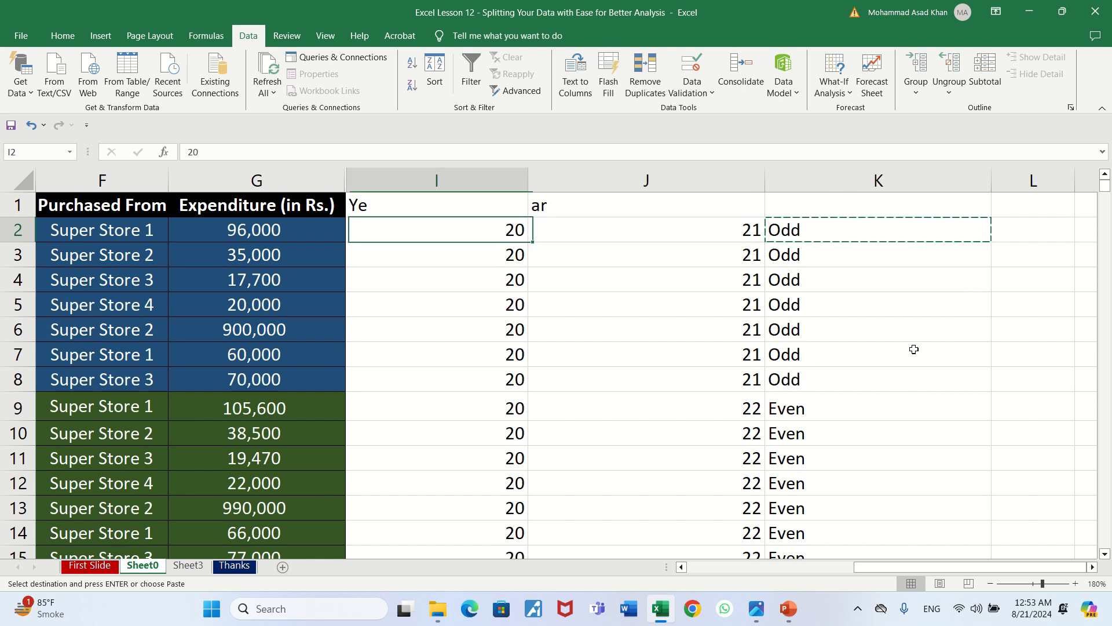
key("Right")
key("Right")
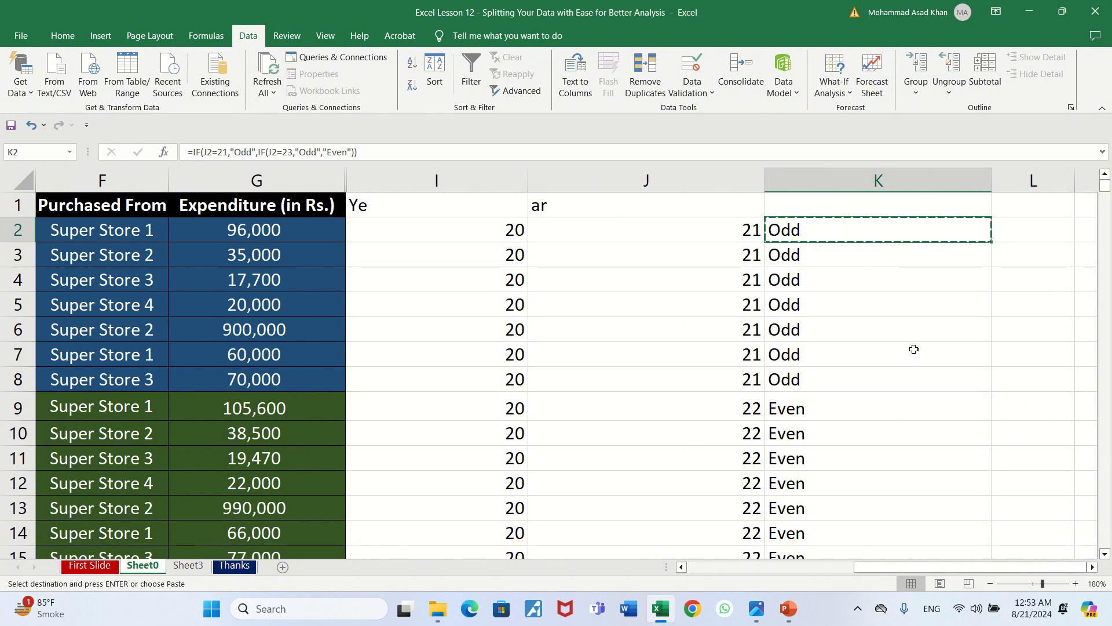
key("Left")
key("Left")
key("Right")
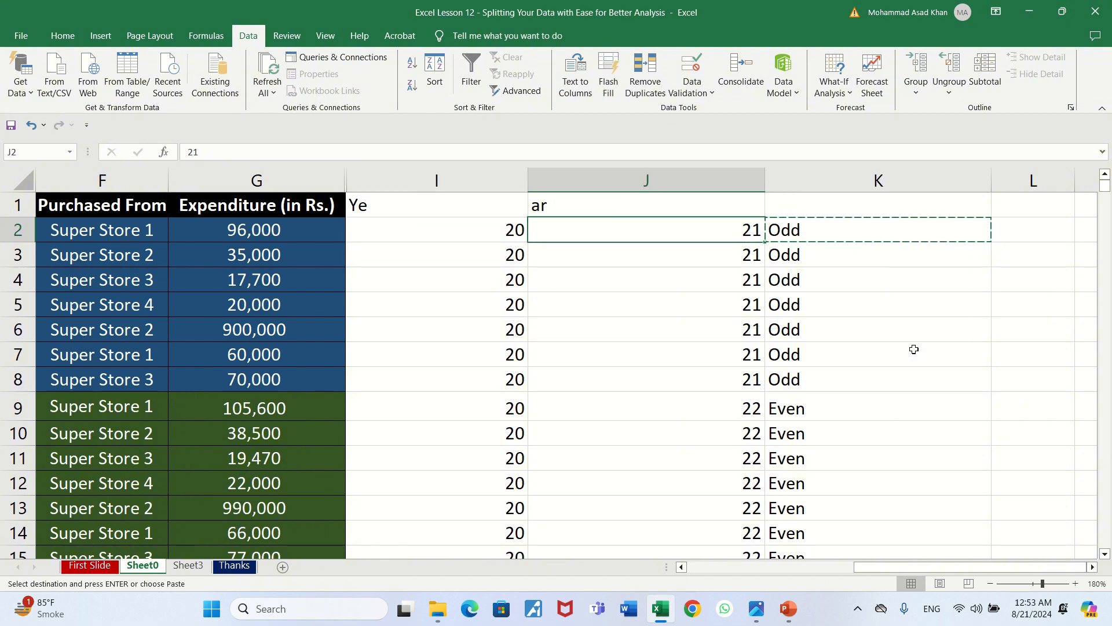
Check the year digits in column J down to row 10 against their classifications and return to K2
key("Down")
key("Down")
key("Down")
key("Down")
key("Down")
key("Down")
key("Down")
key("Down")
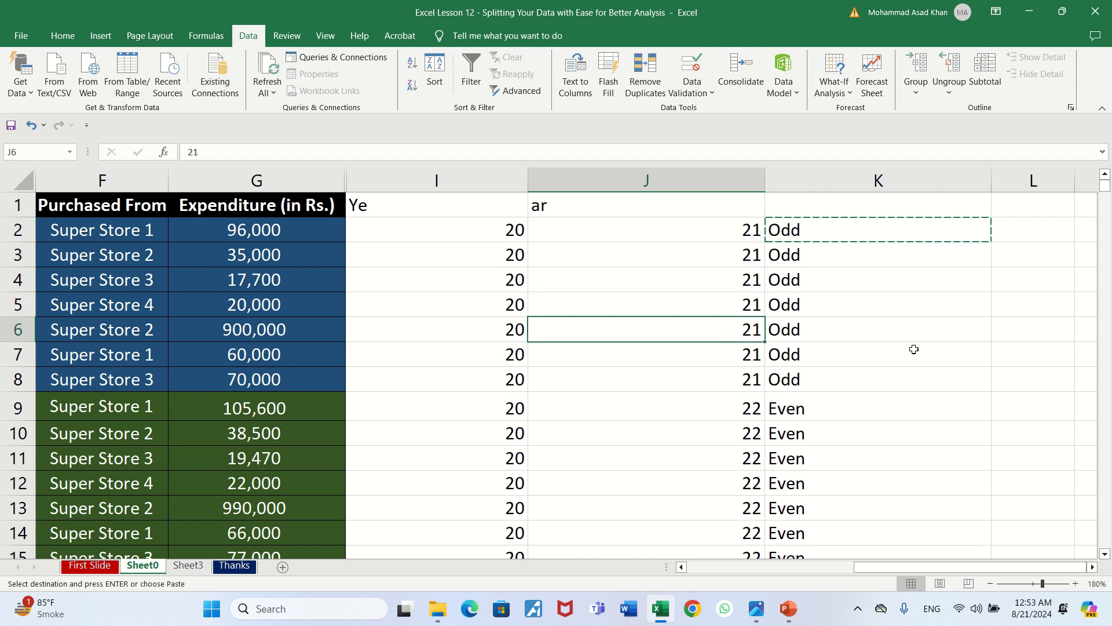
key("Up")
key("Up")
key("Up")
key("Down")
key("Down")
key("Down")
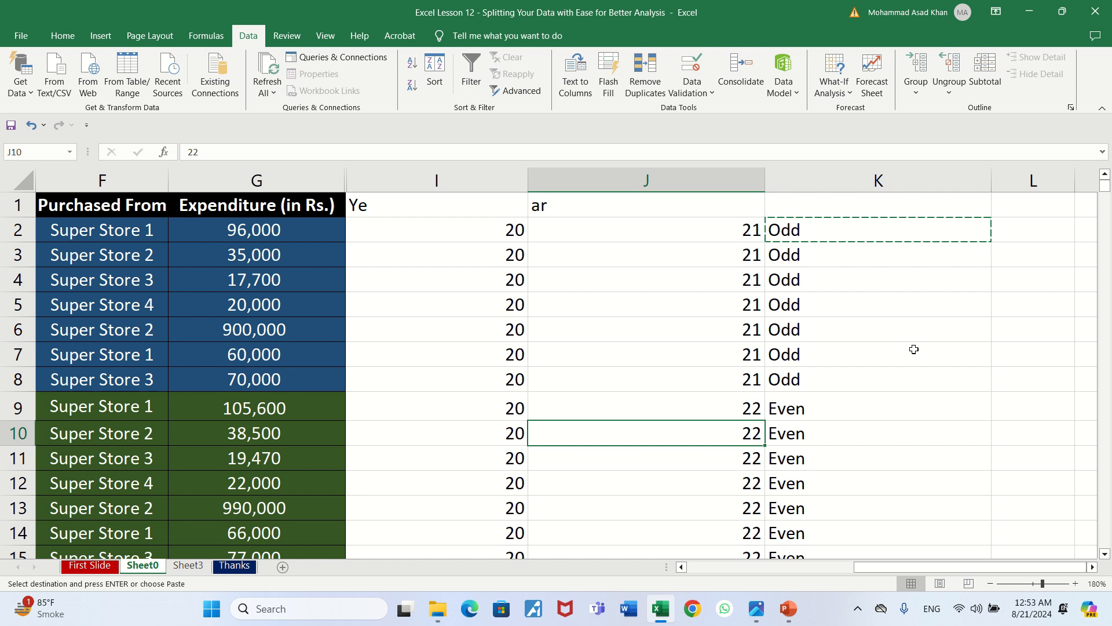
key("Up")
key("Up")
key("Up")
key("Up")
key("Up")
key("Up")
key("Up")
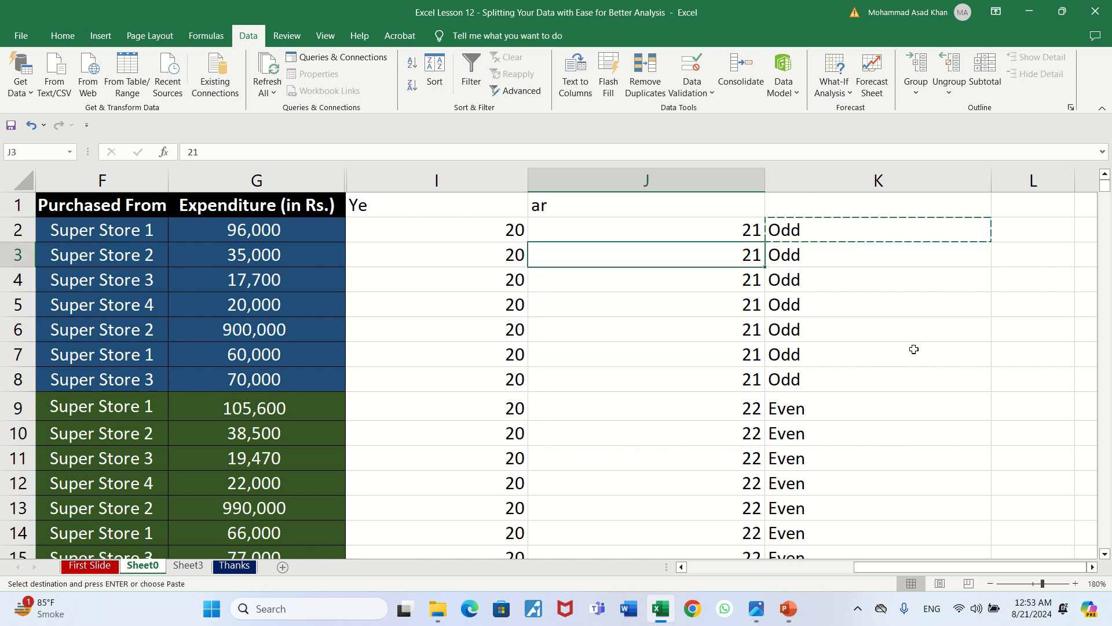
key("Up")
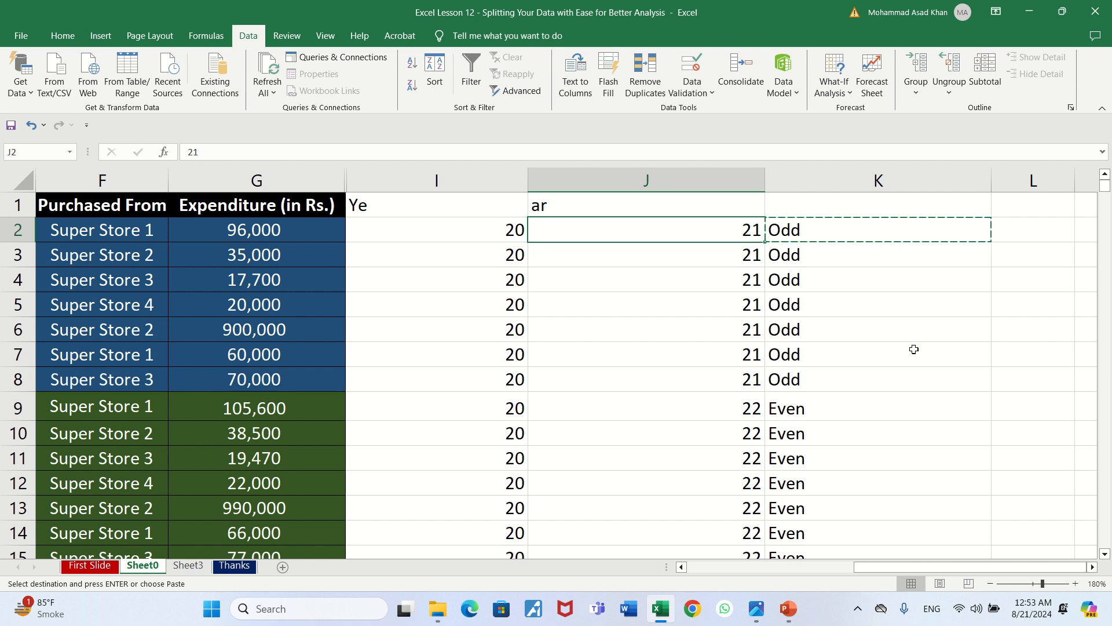
key("Right")
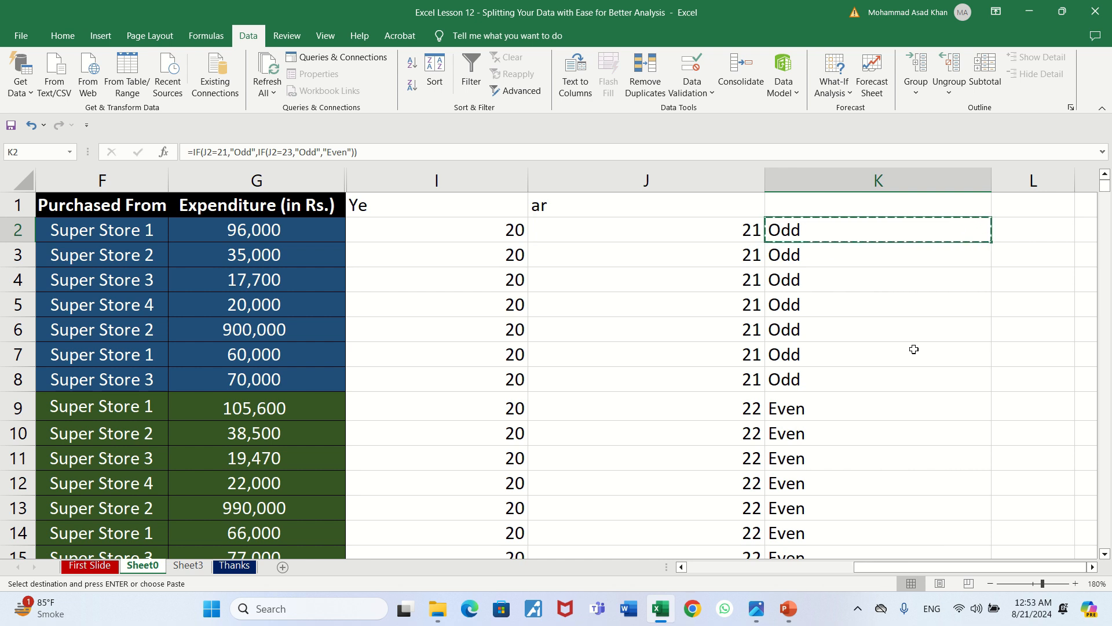
Return to cell A2 to review the original, unsplit Year column
key("Left")
key("Left")
key("Left")
key("Left")
key("Left")
key("Left")
key("Left")
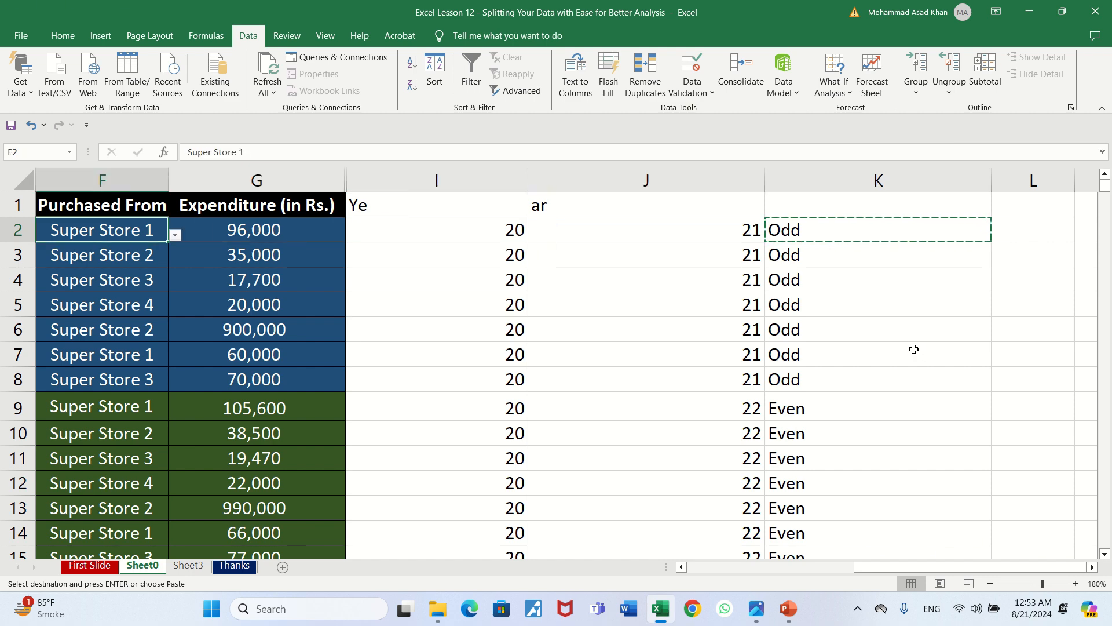
key("Left")
key("Left")
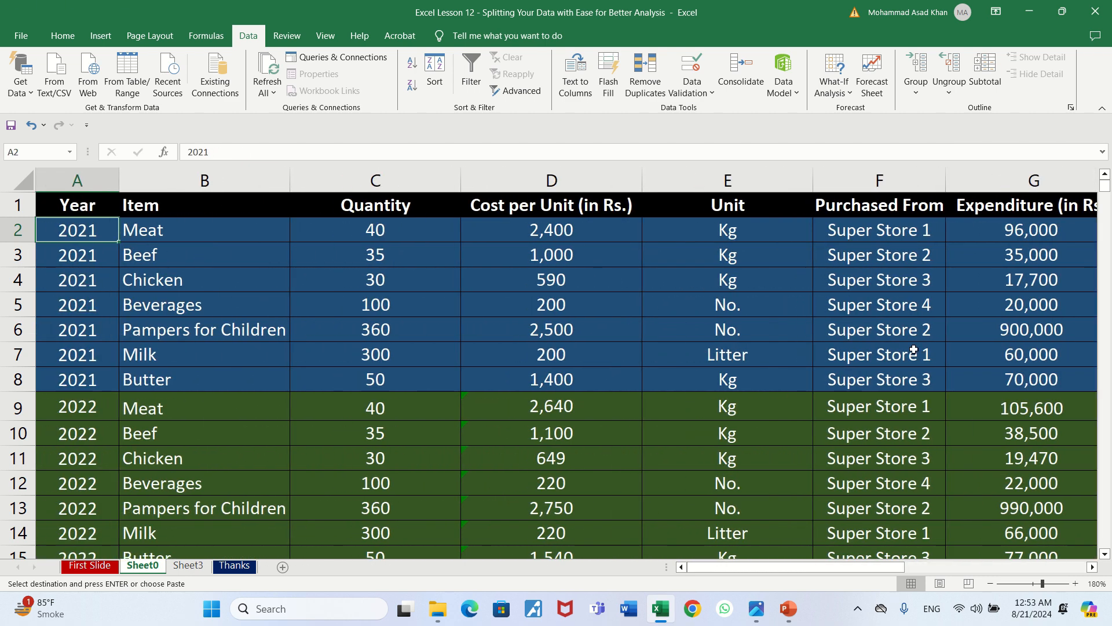
key("Right")
key("Left")
Show the Thanks sheet of the workbook
left_click(238, 566)
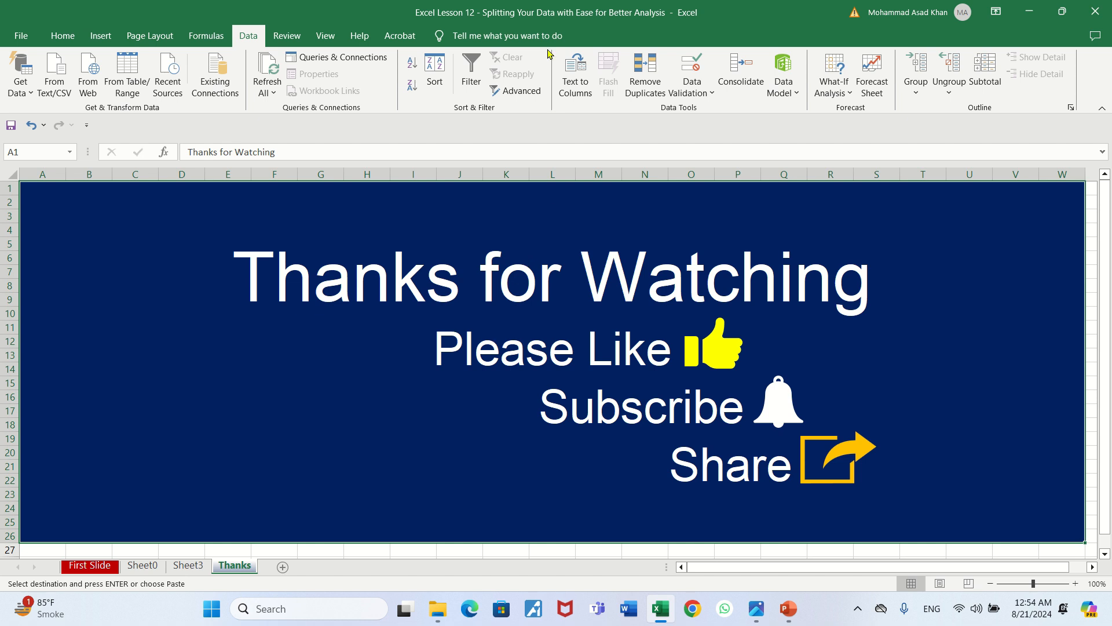
mouse_move(556, 5)
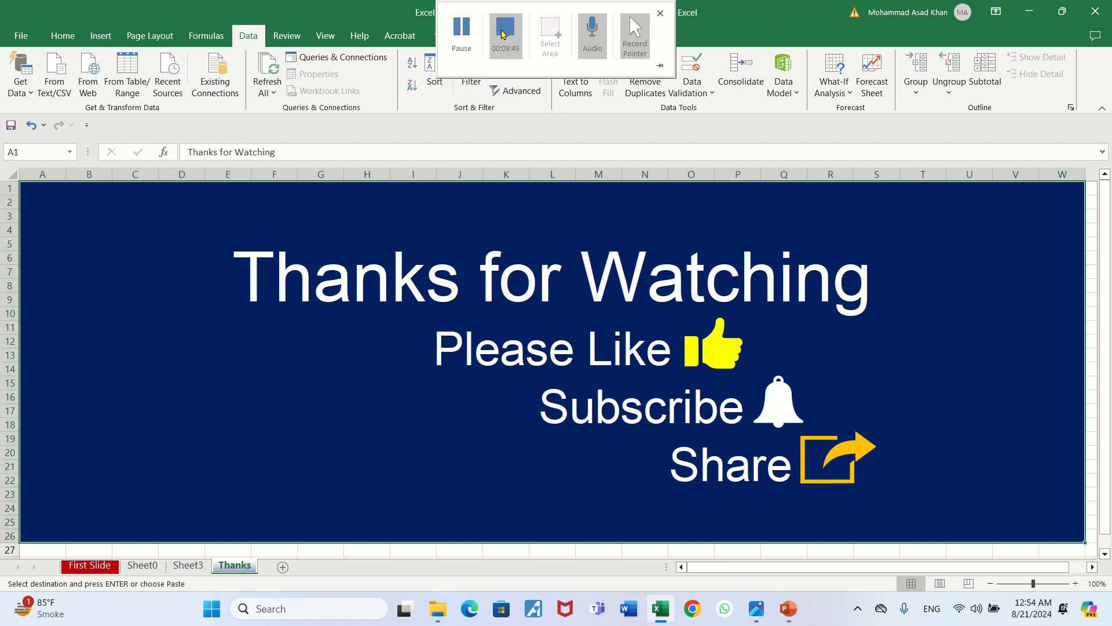